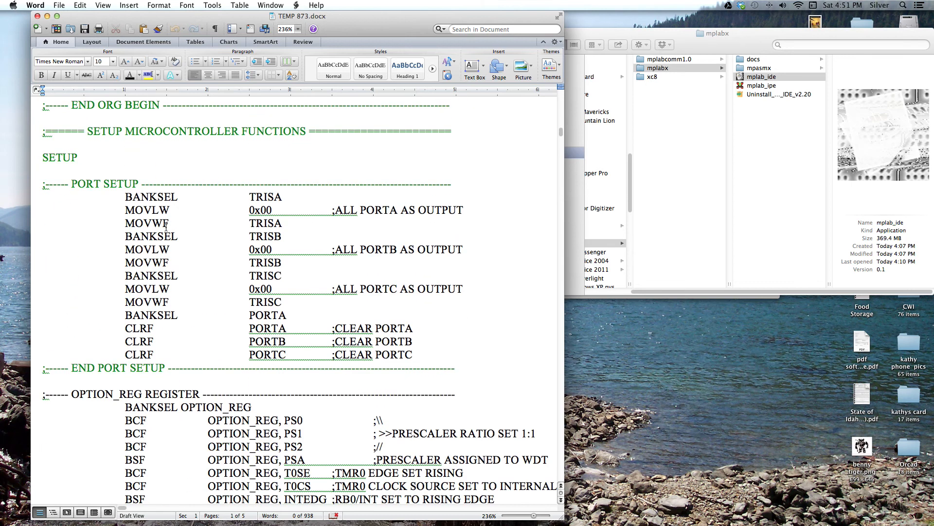
- Look through the TEMP 873 assembly template, from the header and port setup to the main section, returning to the memory map and ORG sections
{"action": "scroll", "coordinate": [166, 227], "scroll_direction": "up", "scroll_amount": 12}
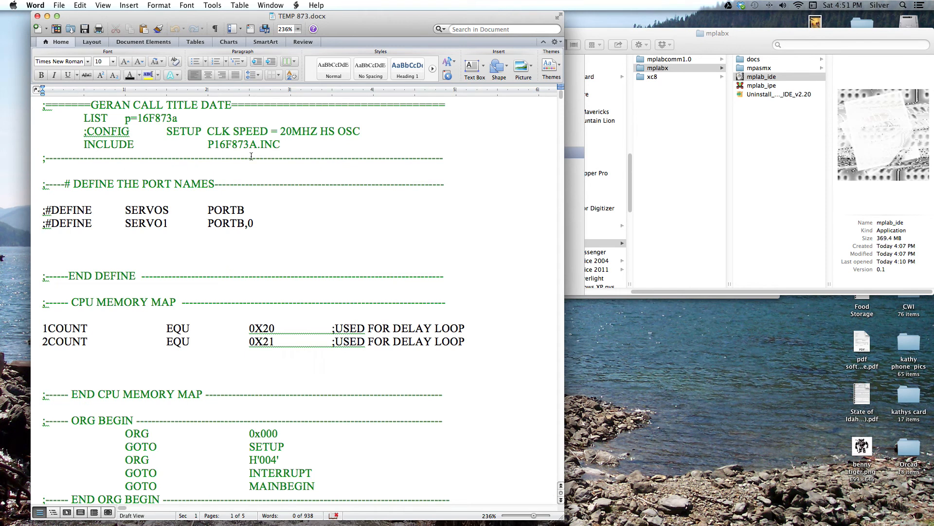
{"action": "scroll", "coordinate": [235, 185], "scroll_direction": "down", "scroll_amount": 5}
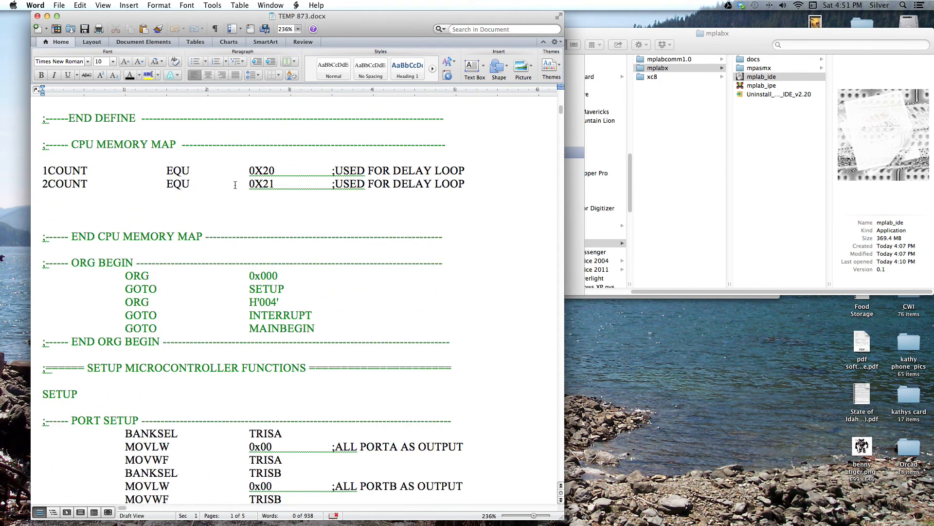
{"action": "scroll", "coordinate": [235, 185], "scroll_direction": "down", "scroll_amount": 7}
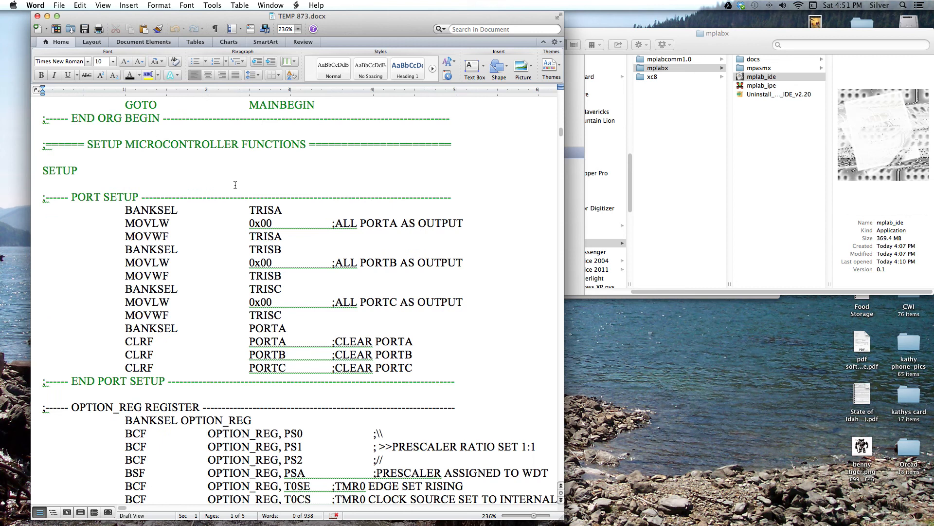
{"action": "scroll", "coordinate": [235, 185], "scroll_direction": "down", "scroll_amount": 6}
{"action": "scroll", "coordinate": [235, 184], "scroll_direction": "down", "scroll_amount": 9}
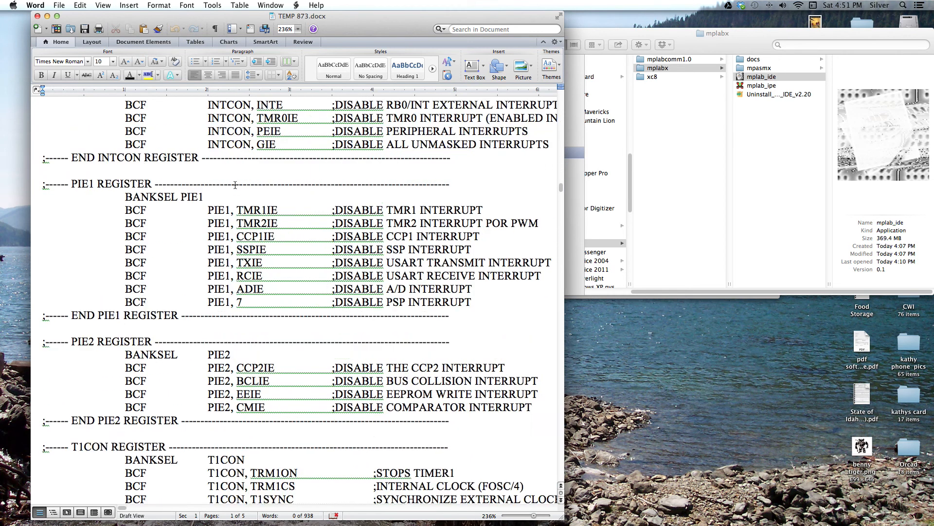
{"action": "scroll", "coordinate": [235, 184], "scroll_direction": "down", "scroll_amount": 3}
{"action": "scroll", "coordinate": [235, 185], "scroll_direction": "down", "scroll_amount": 14}
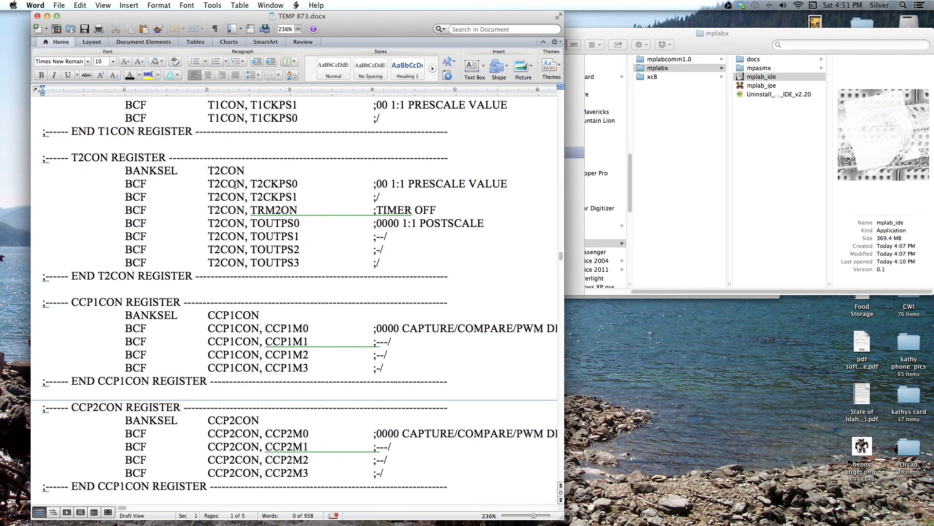
{"action": "scroll", "coordinate": [235, 185], "scroll_direction": "down", "scroll_amount": 17}
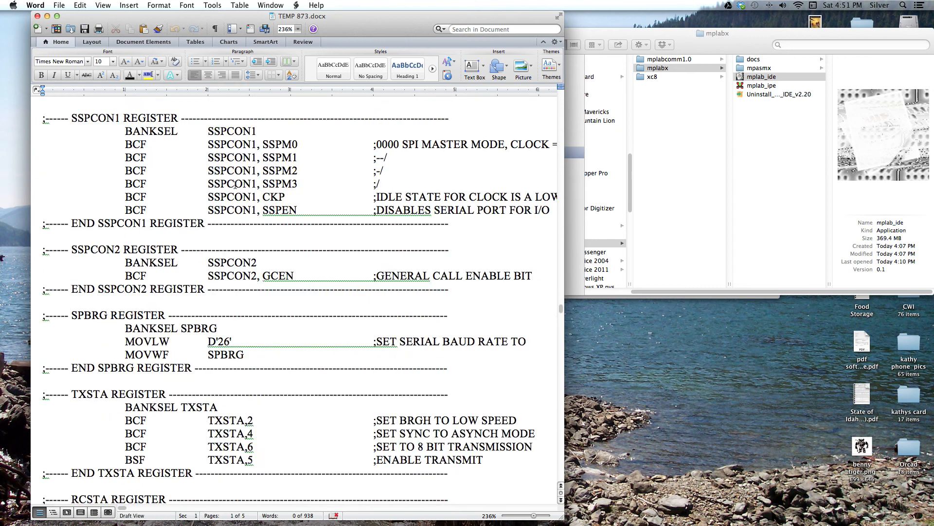
{"action": "scroll", "coordinate": [235, 185], "scroll_direction": "down", "scroll_amount": 20}
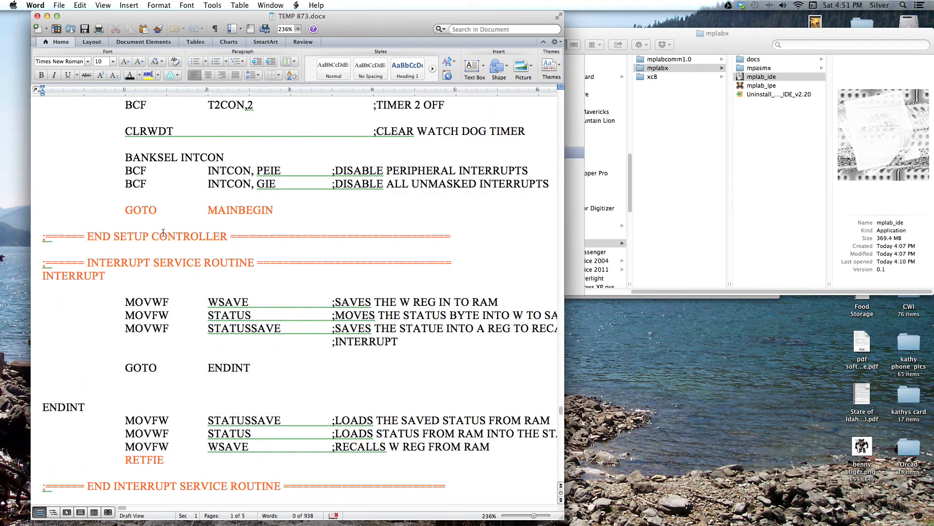
{"action": "scroll", "coordinate": [184, 258], "scroll_direction": "down", "scroll_amount": 10}
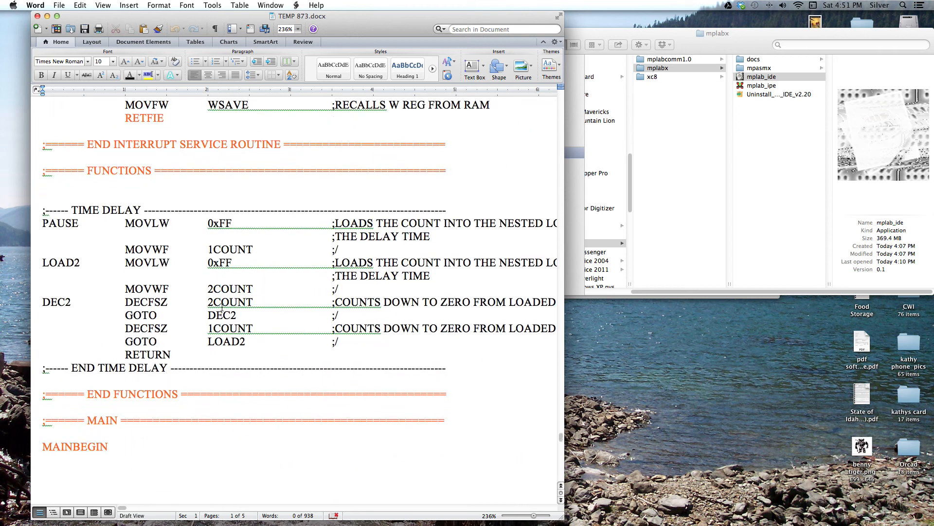
{"action": "scroll", "coordinate": [148, 412], "scroll_direction": "down", "scroll_amount": 4}
{"action": "scroll", "coordinate": [148, 411], "scroll_direction": "up", "scroll_amount": 20}
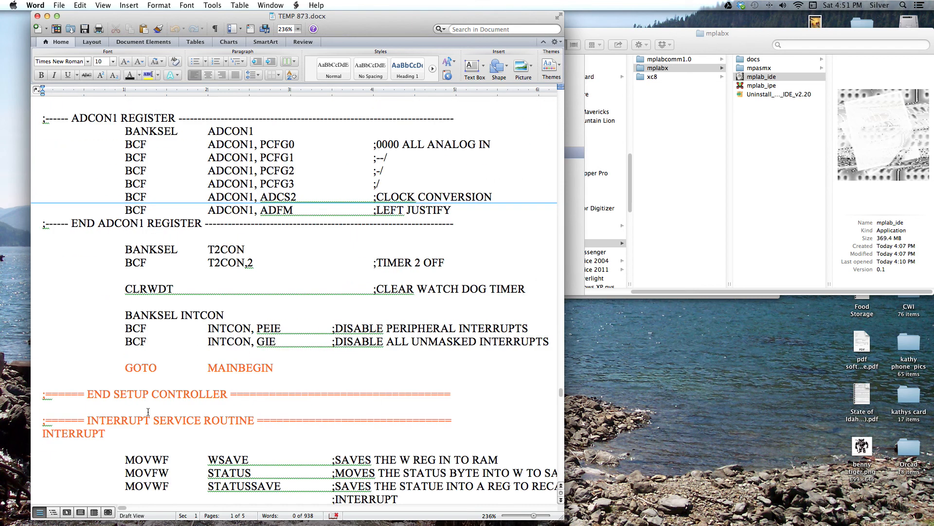
{"action": "scroll", "coordinate": [148, 412], "scroll_direction": "up", "scroll_amount": 20}
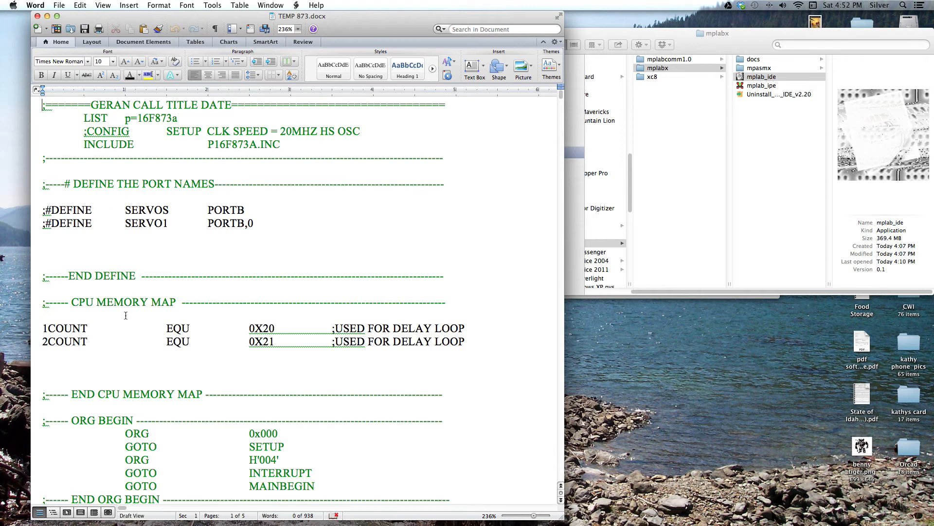
{"action": "scroll", "coordinate": [148, 332], "scroll_direction": "down", "scroll_amount": 8}
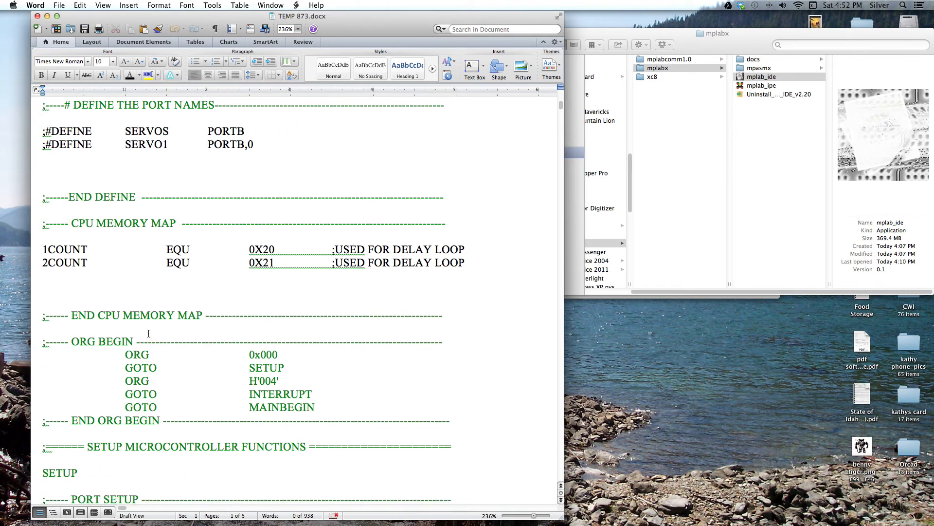
{"action": "scroll", "coordinate": [148, 333], "scroll_direction": "down", "scroll_amount": 2}
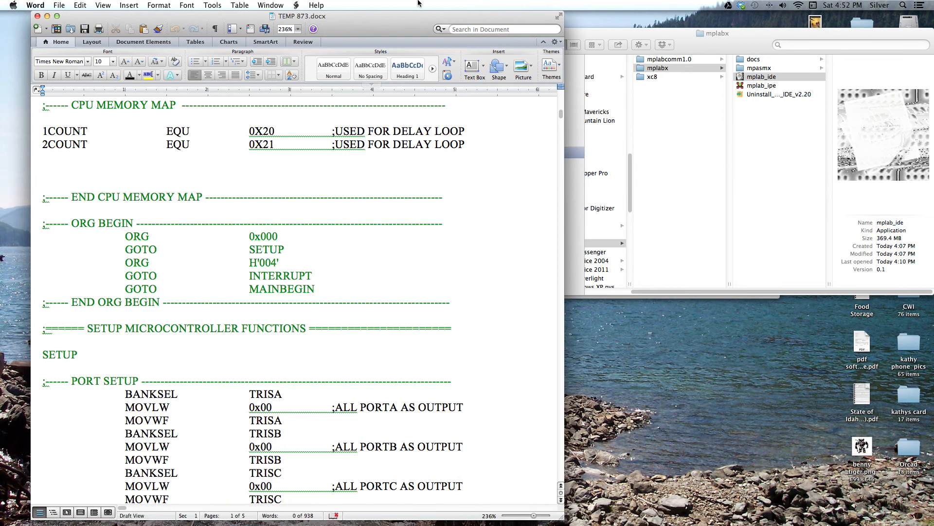
- Put the Word document away and launch mplab_ide from the mplabx folder under Applications > microchip in Finder
{"action": "left_click_drag", "start_coordinate": [411, 24], "coordinate": [0, 93]}
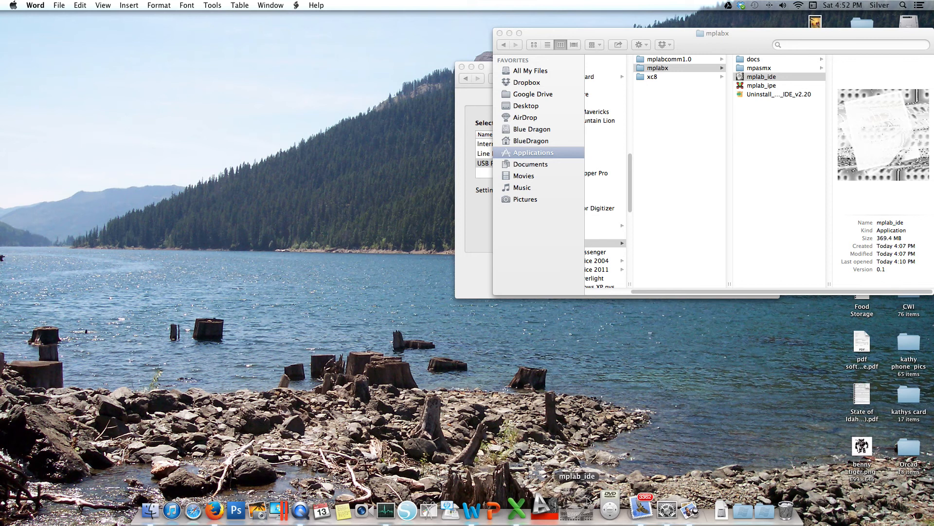
{"action": "left_click", "coordinate": [580, 514]}
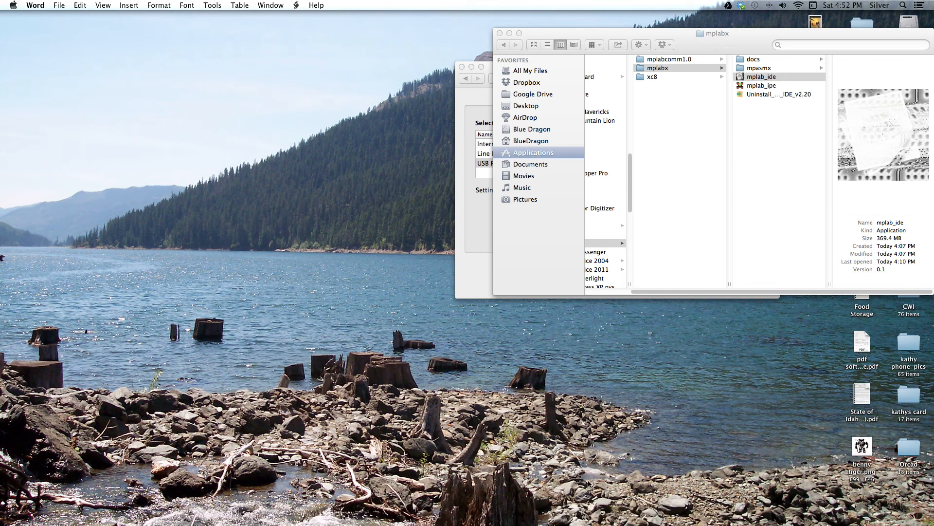
{"action": "left_click", "coordinate": [554, 154]}
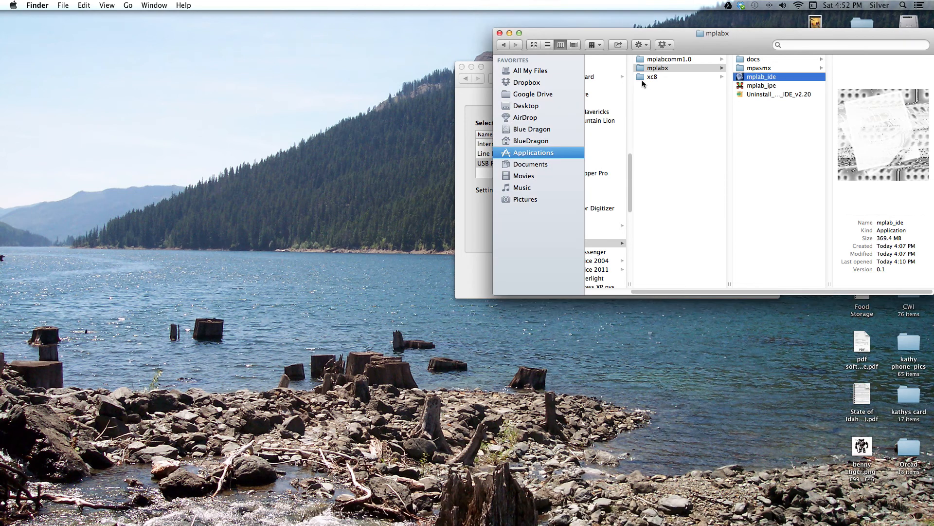
{"action": "scroll", "coordinate": [665, 279], "scroll_direction": "left", "scroll_amount": 3}
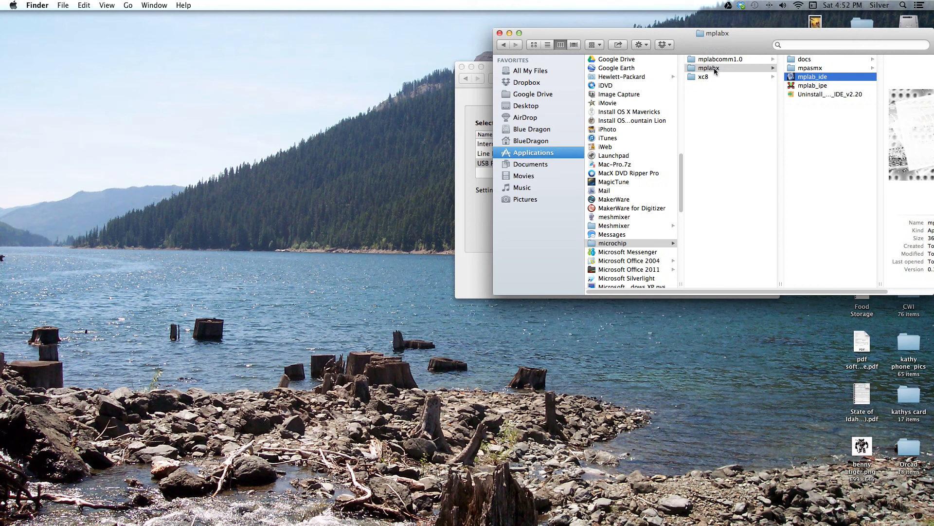
{"action": "double_click", "coordinate": [808, 76]}
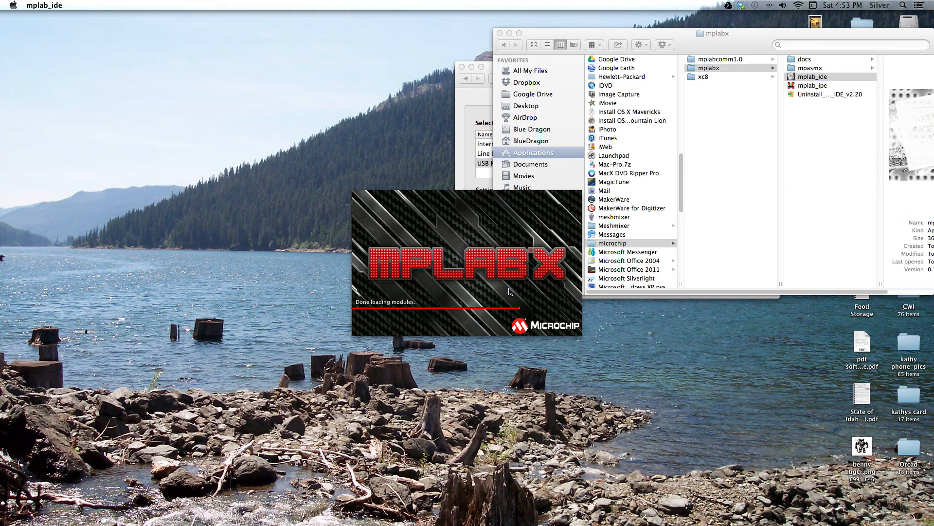
- Open the Pic Programs folder in Dropbox and look through its project folders
{"action": "left_click", "coordinate": [580, 54]}
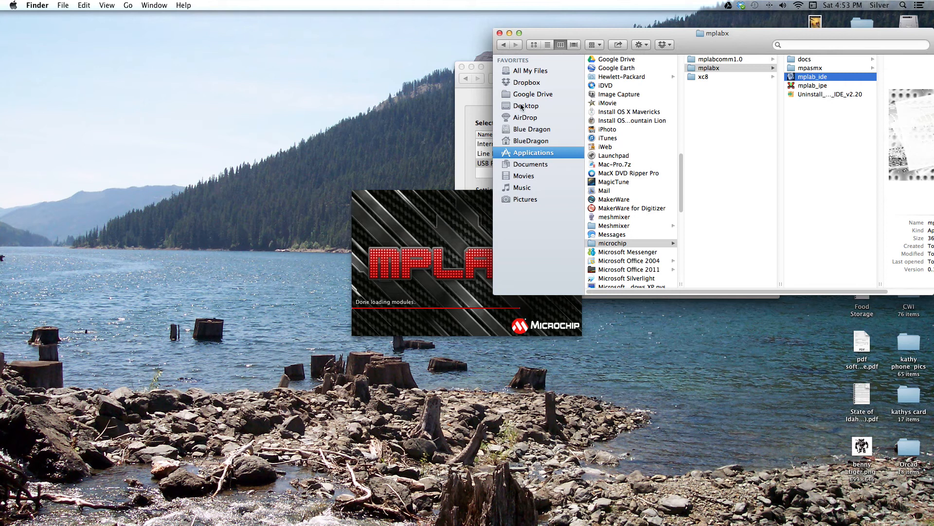
{"action": "left_click", "coordinate": [527, 83]}
{"action": "scroll", "coordinate": [612, 198], "scroll_direction": "down", "scroll_amount": 10}
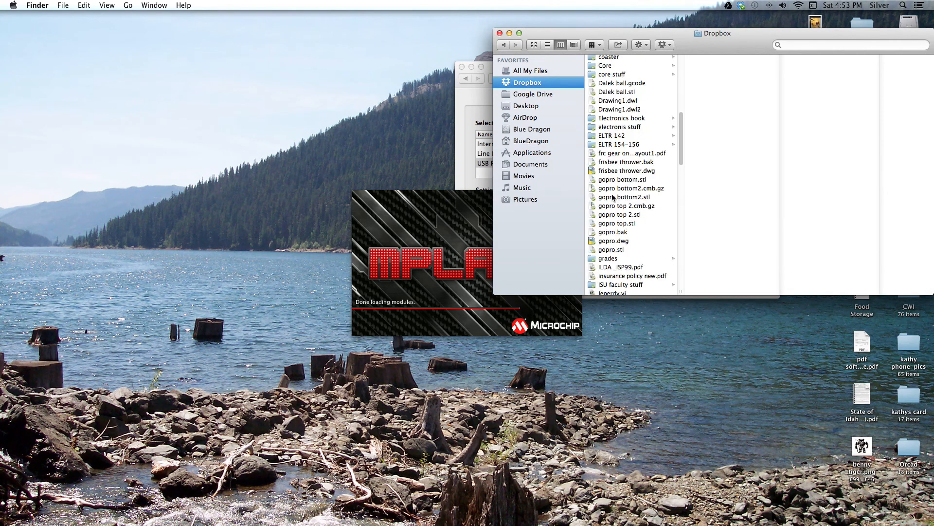
{"action": "scroll", "coordinate": [609, 179], "scroll_direction": "down", "scroll_amount": 15}
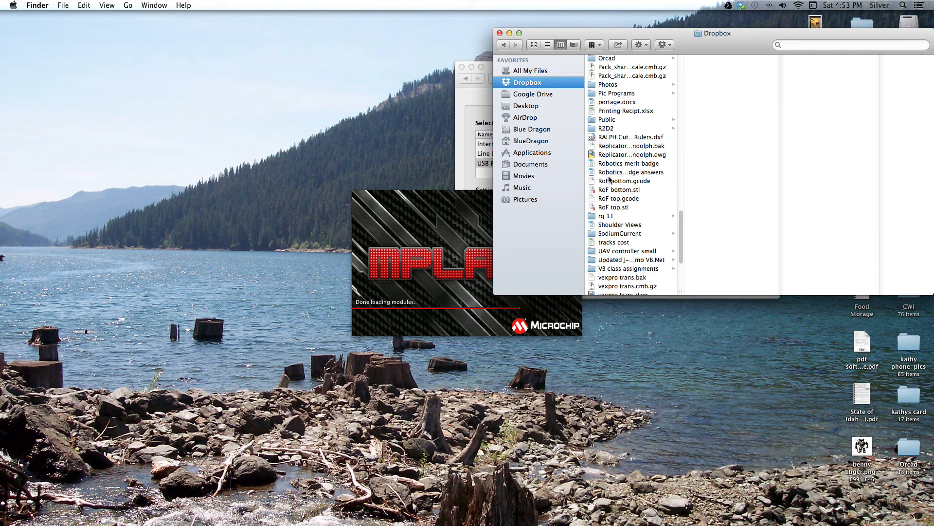
{"action": "scroll", "coordinate": [609, 179], "scroll_direction": "down", "scroll_amount": 3}
{"action": "scroll", "coordinate": [609, 179], "scroll_direction": "up", "scroll_amount": 4}
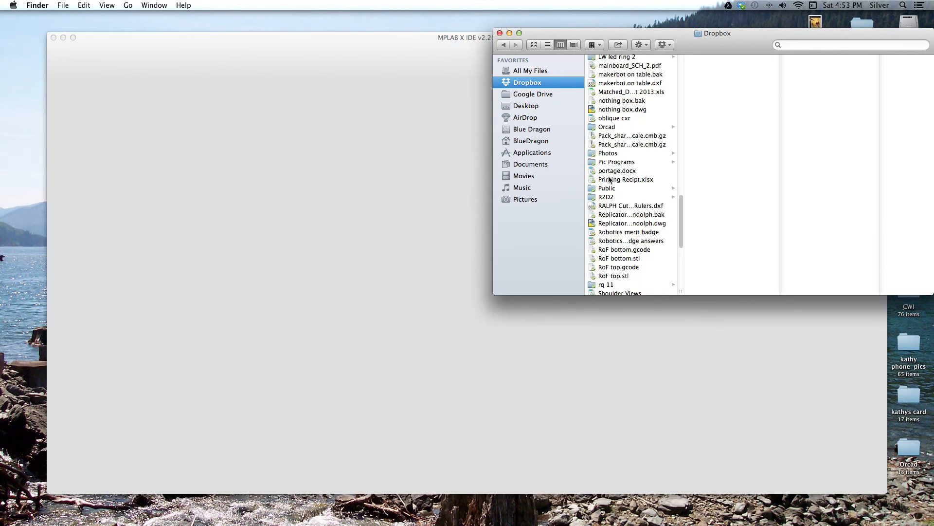
{"action": "left_click", "coordinate": [612, 164]}
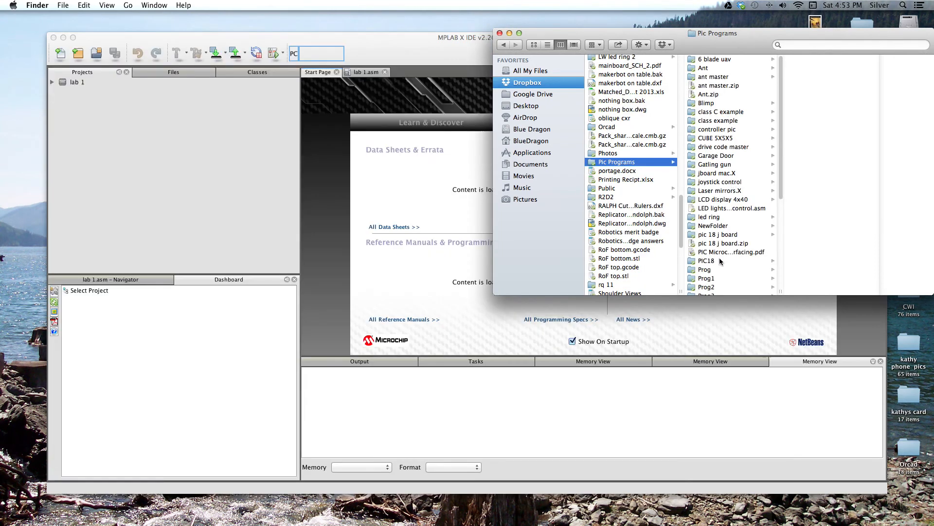
{"action": "scroll", "coordinate": [719, 258], "scroll_direction": "down", "scroll_amount": 3}
{"action": "scroll", "coordinate": [720, 262], "scroll_direction": "down", "scroll_amount": 3}
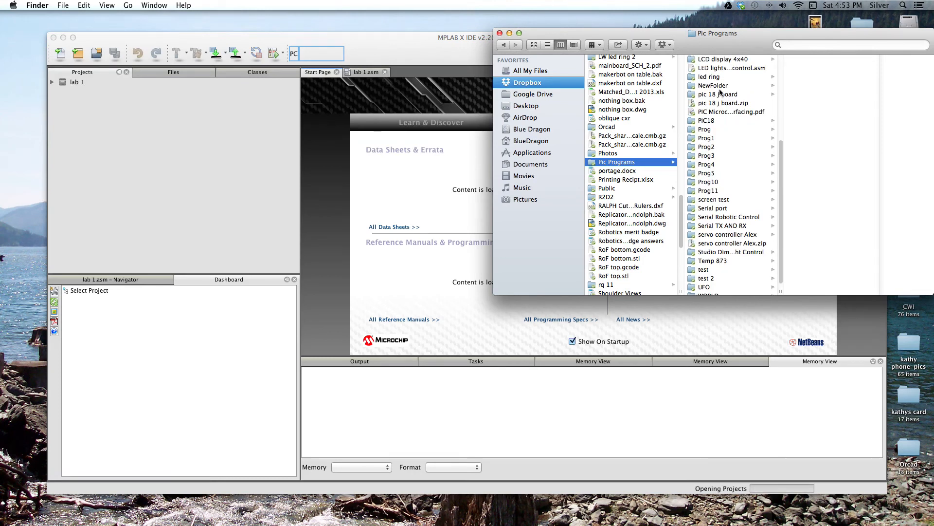
- Switch to MPLAB X IDE and start a new Microchip Embedded standalone project, proceeding to the device selection
{"action": "left_click", "coordinate": [384, 45]}
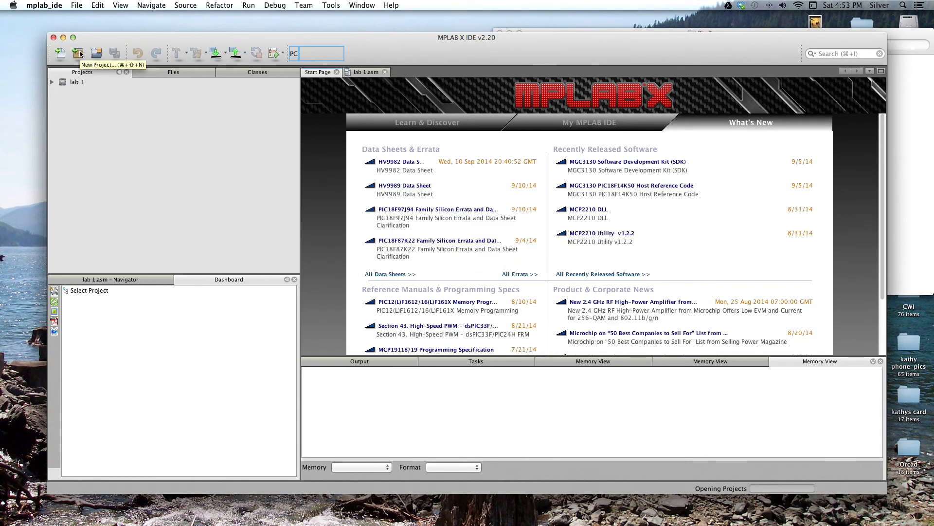
{"action": "left_click", "coordinate": [80, 5]}
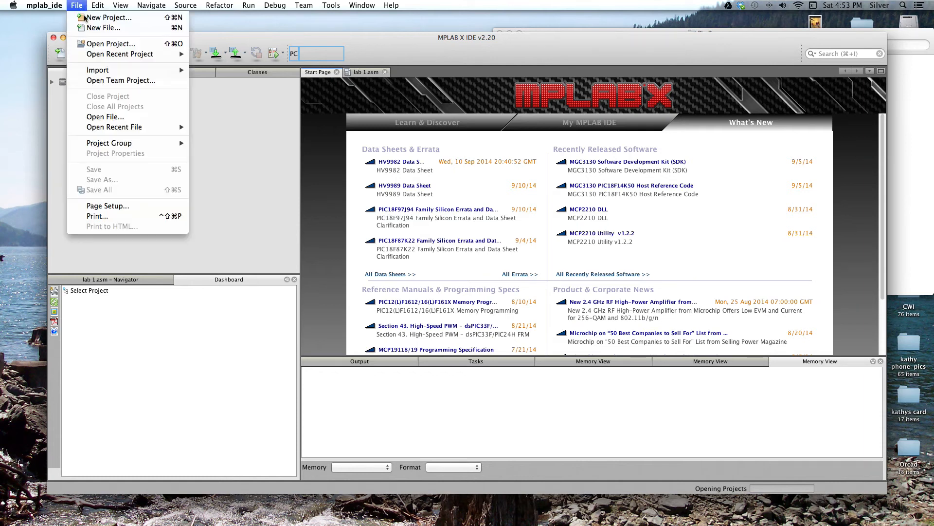
{"action": "left_click", "coordinate": [86, 18]}
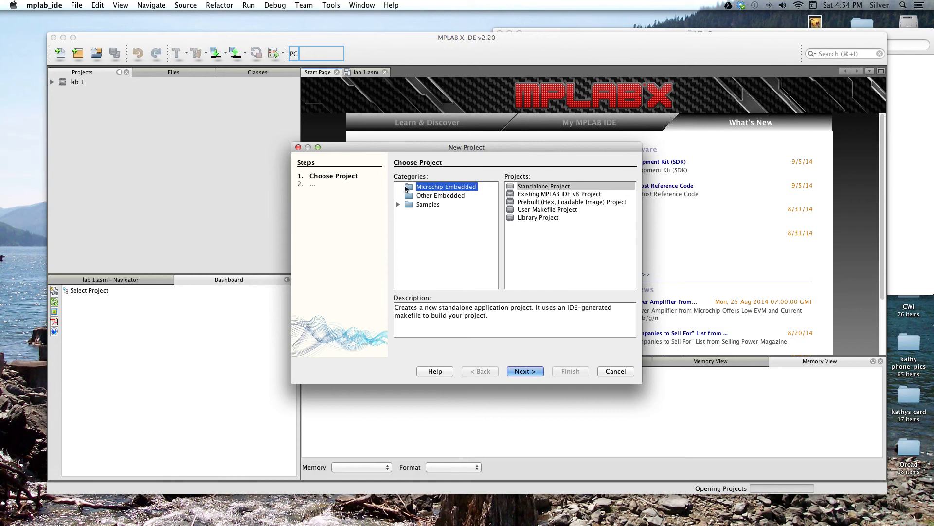
{"action": "left_click", "coordinate": [520, 371]}
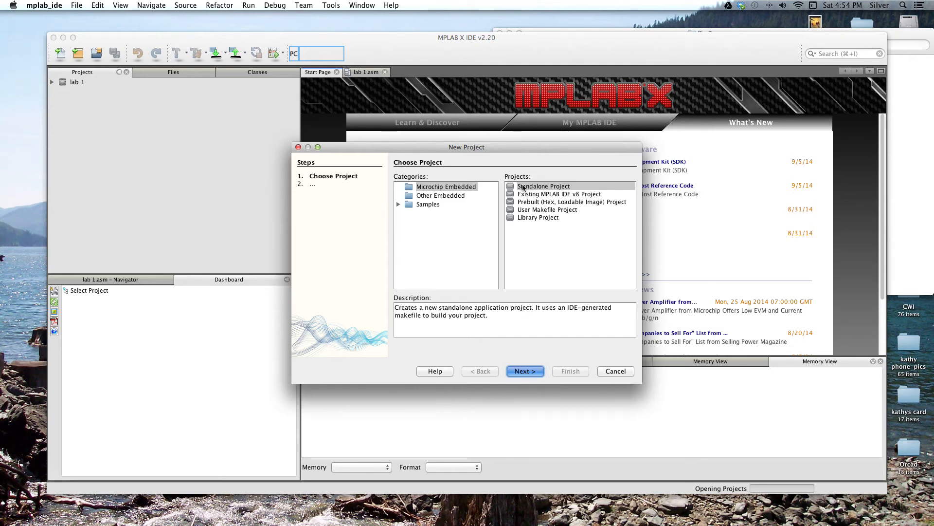
{"action": "key", "text": "Return"}
{"action": "key", "text": "Return"}
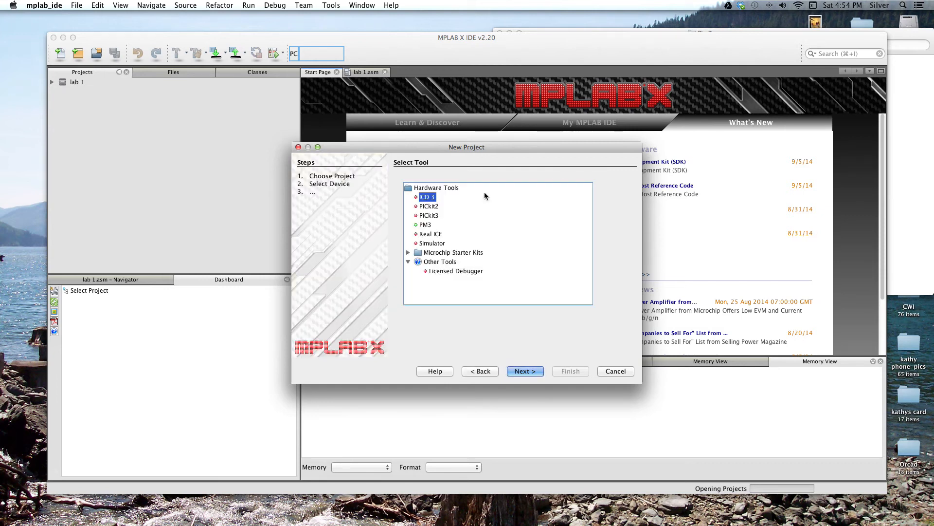
{"action": "left_click", "coordinate": [479, 370]}
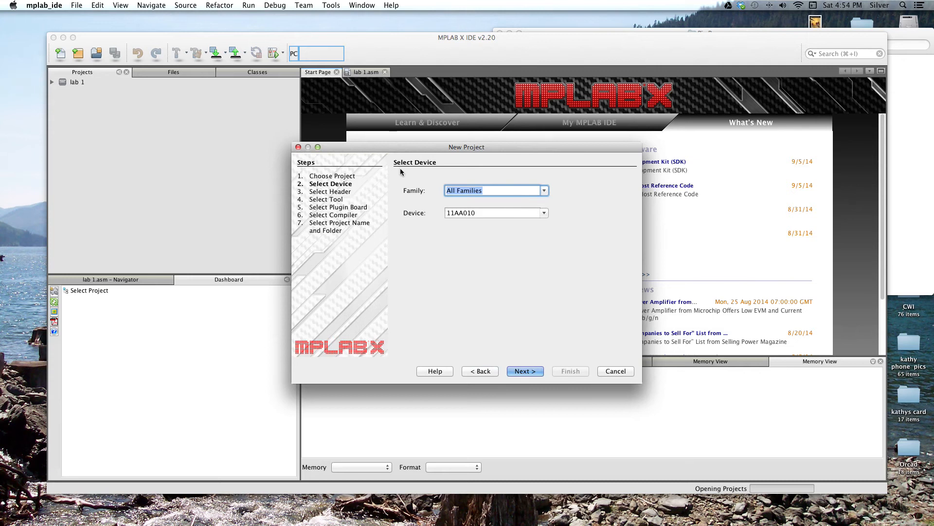
- Set the device family to Mid-Range 8-bit MCUs (PIC10/12/16/MCP), choose the PIC16F883 device, and continue to the tool selection
{"action": "left_click", "coordinate": [544, 190]}
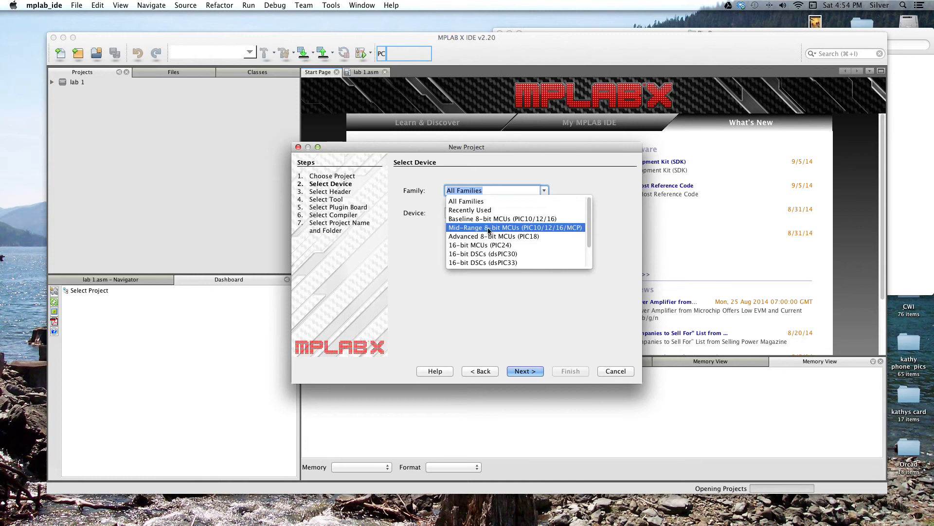
{"action": "left_click", "coordinate": [560, 227]}
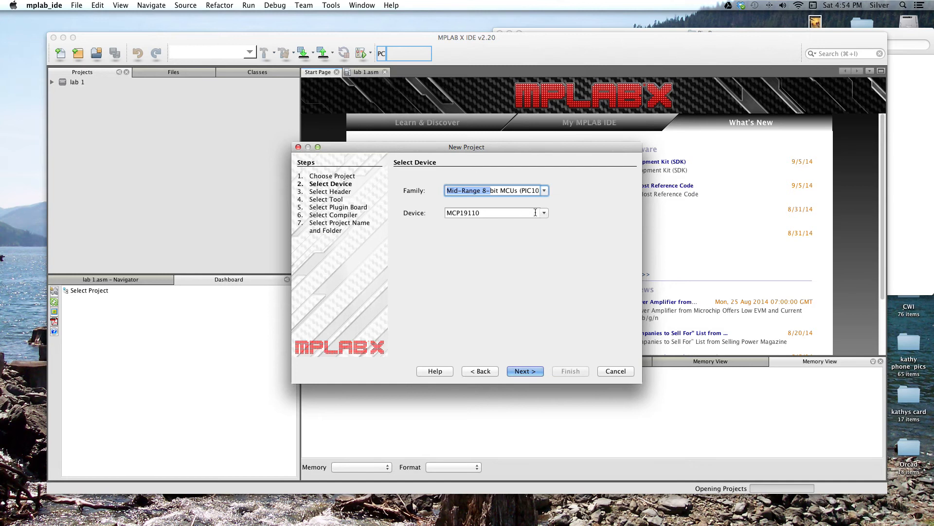
{"action": "left_click", "coordinate": [544, 213]}
{"action": "scroll", "coordinate": [524, 243], "scroll_direction": "down", "scroll_amount": 5}
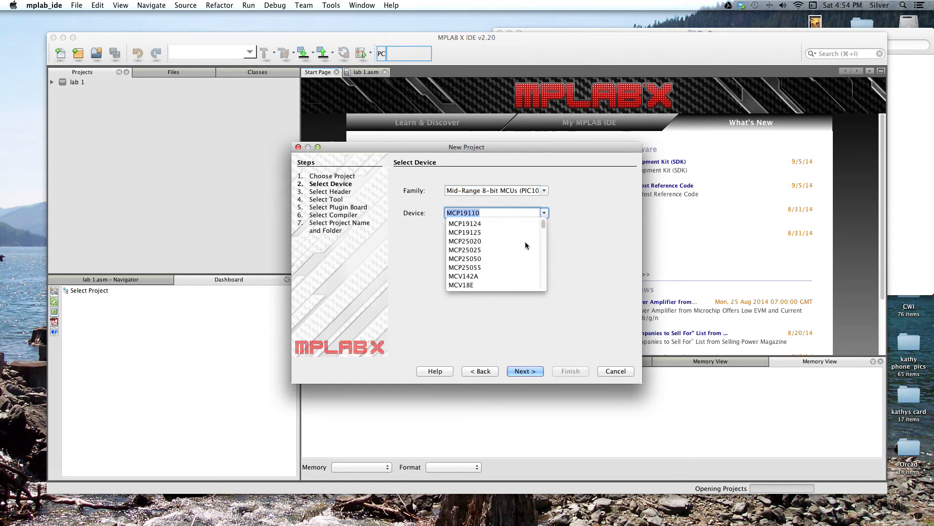
{"action": "scroll", "coordinate": [524, 241], "scroll_direction": "down", "scroll_amount": 15}
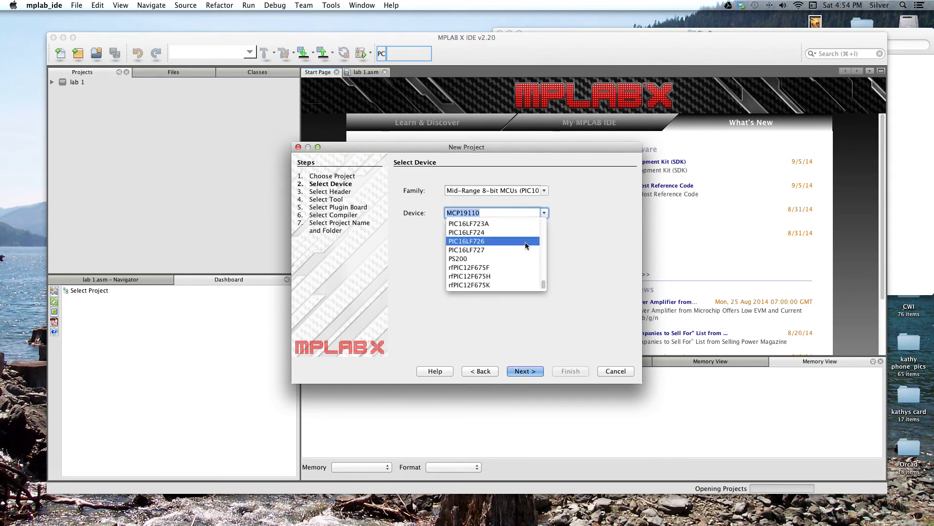
{"action": "scroll", "coordinate": [524, 241], "scroll_direction": "up", "scroll_amount": 10}
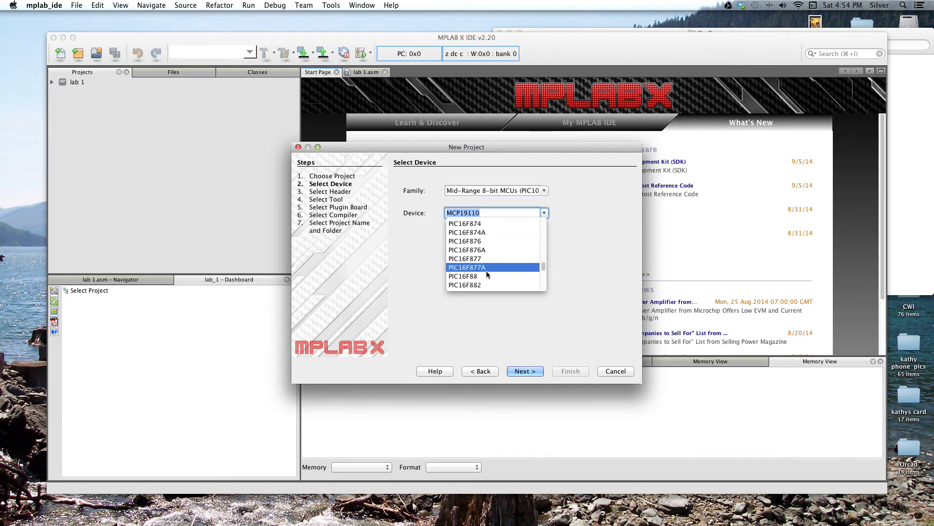
{"action": "scroll", "coordinate": [486, 271], "scroll_direction": "down", "scroll_amount": 1}
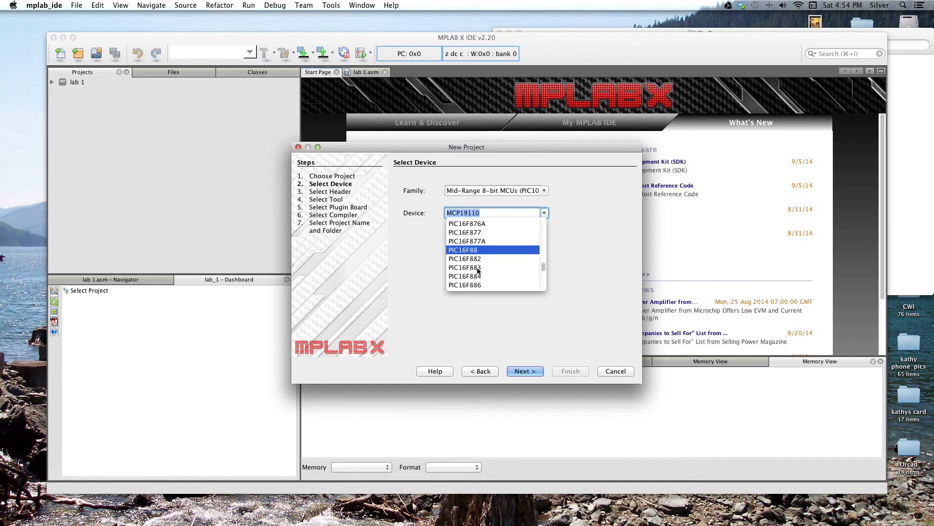
{"action": "left_click", "coordinate": [477, 268]}
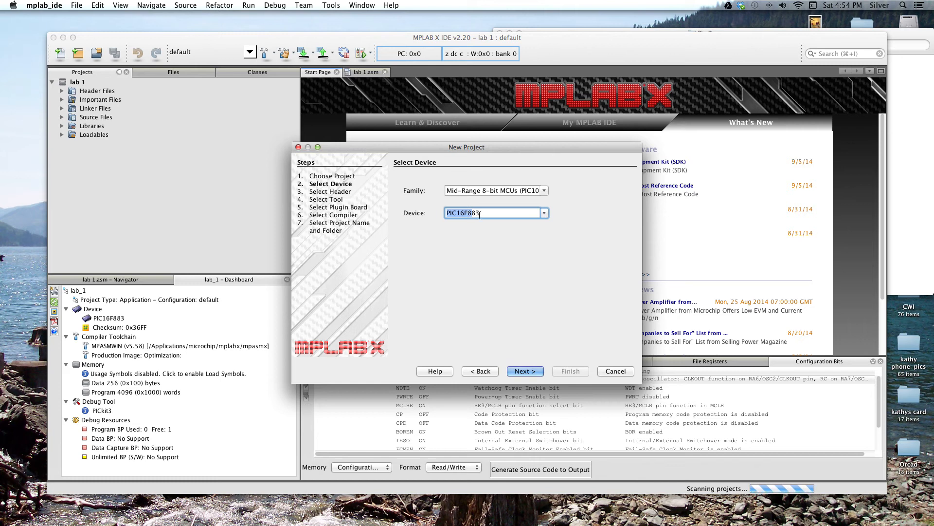
{"action": "left_click", "coordinate": [525, 371]}
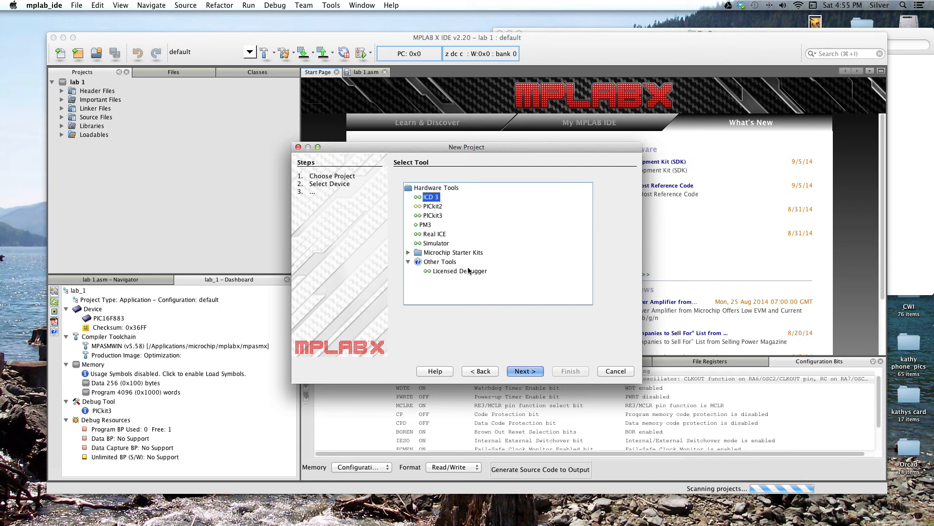
- Select PICkit3 as the hardware tool and mpasm (v5.58) as the compiler, proceeding to the project name and folder
{"action": "left_click", "coordinate": [428, 215]}
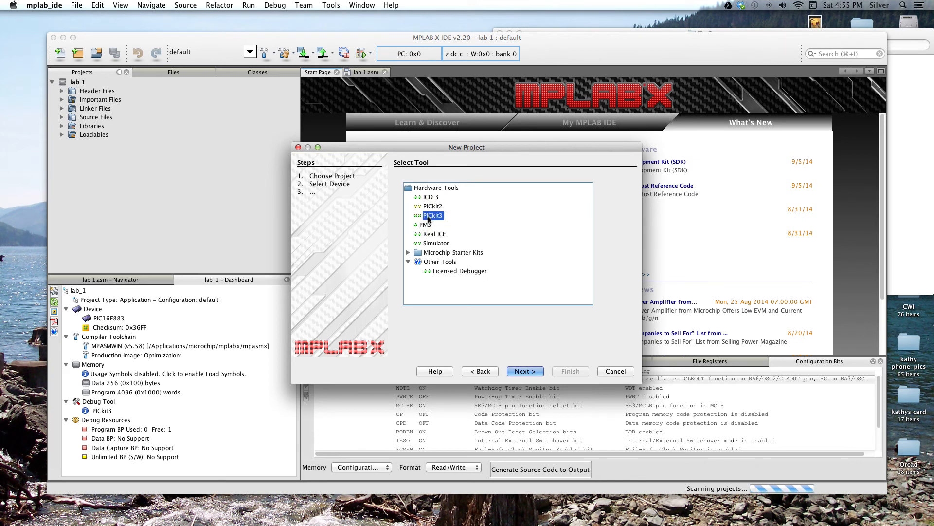
{"action": "left_click", "coordinate": [525, 371]}
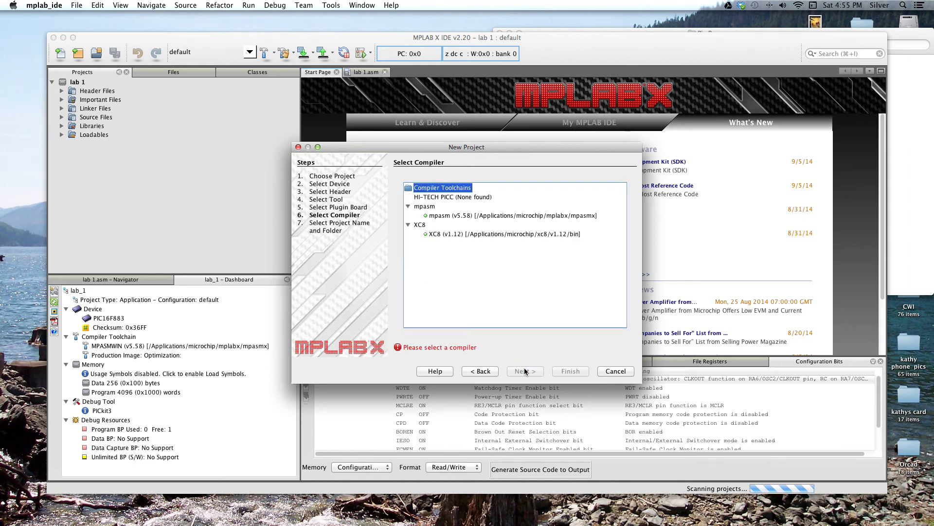
{"action": "left_click", "coordinate": [448, 215]}
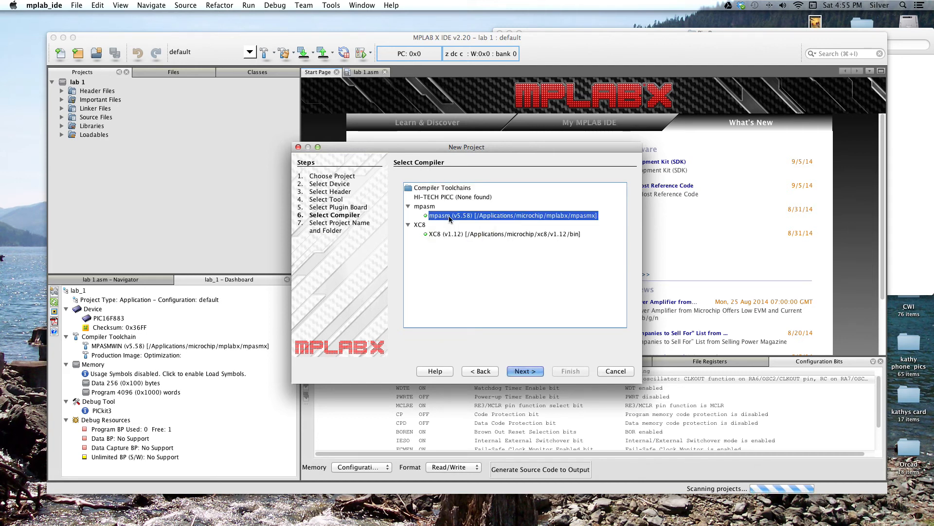
{"action": "left_click", "coordinate": [520, 370]}
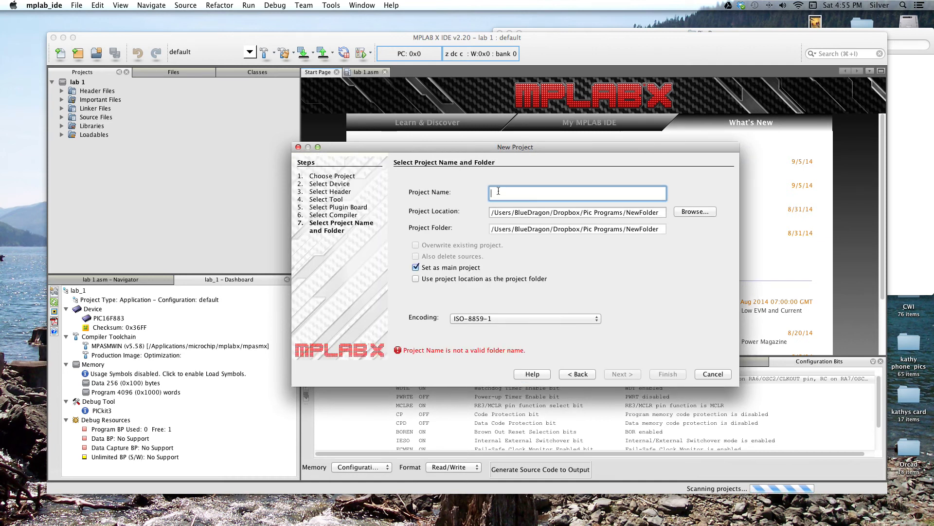
- Name the project lab 1a, keep its location as Pic Programs/NewFolder, and finish creating it
{"action": "type", "text": "la"}
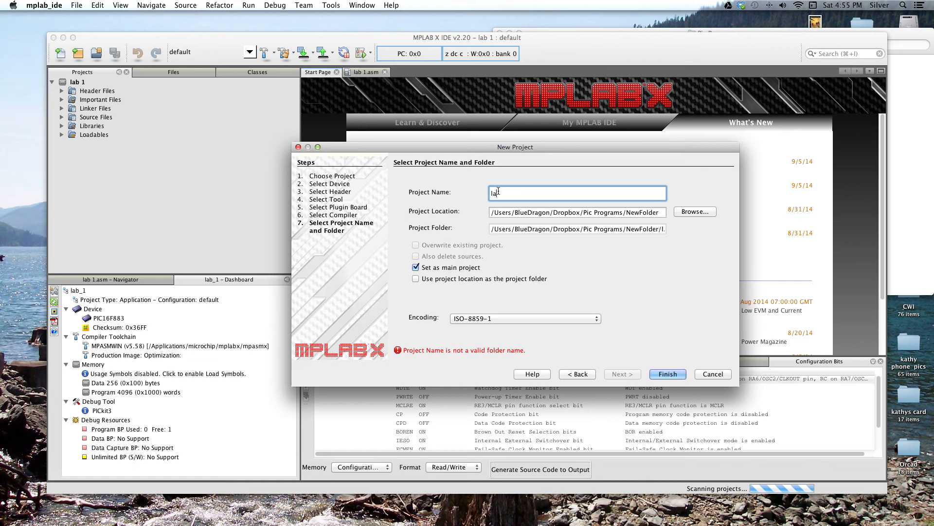
{"action": "type", "text": "b 1a"}
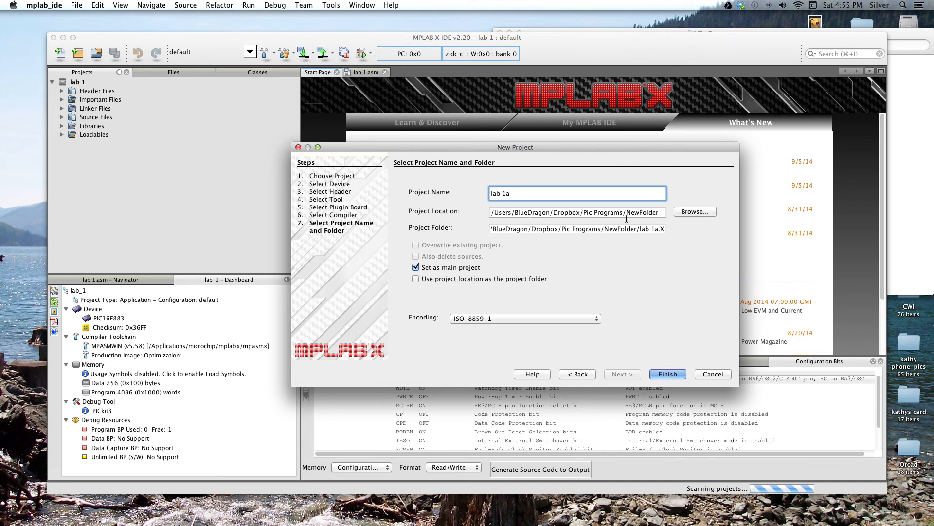
{"action": "left_click", "coordinate": [687, 210]}
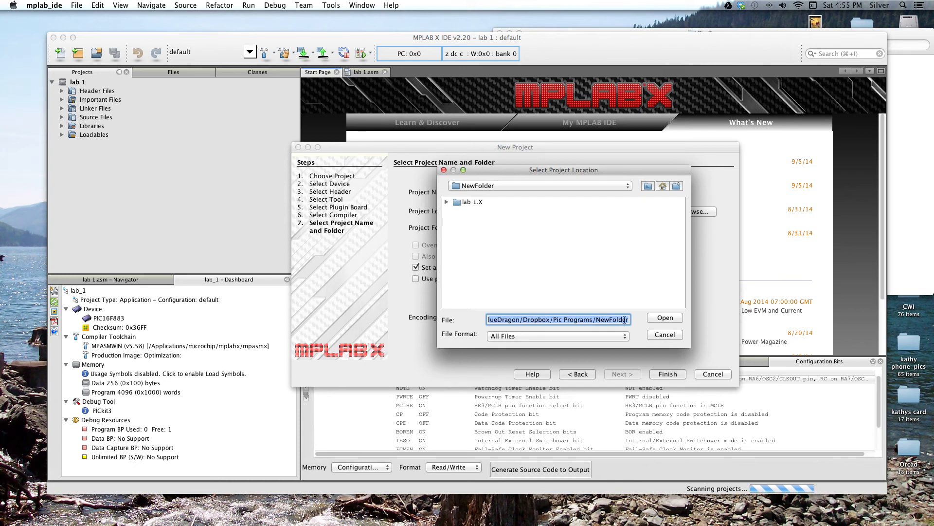
{"action": "left_click", "coordinate": [664, 317]}
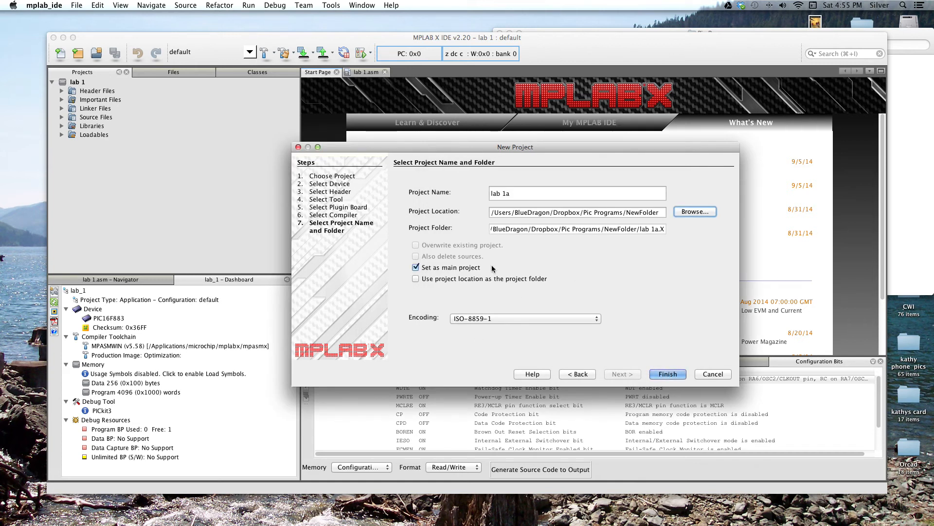
{"action": "left_click", "coordinate": [667, 374]}
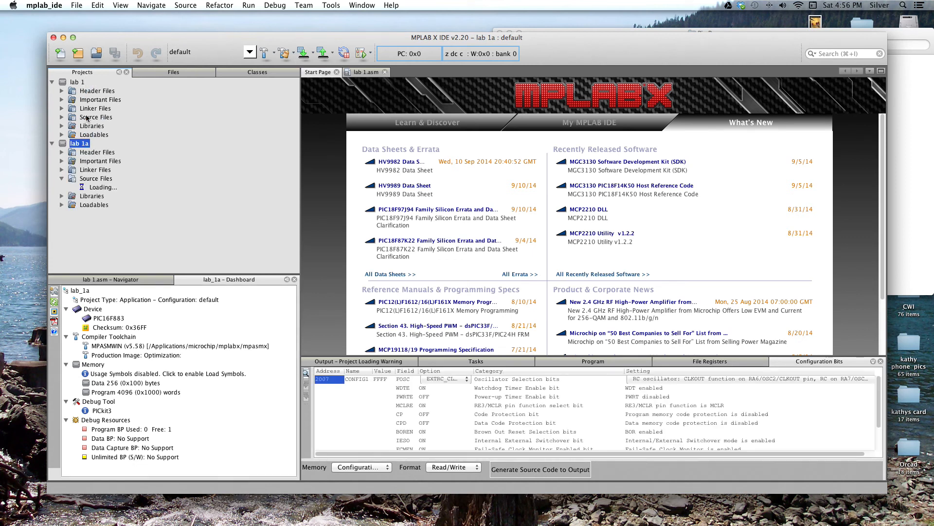
- Collapse the lab 1 project tree and start adding an existing item to the Header Files of lab 1a
{"action": "left_click", "coordinate": [52, 82]}
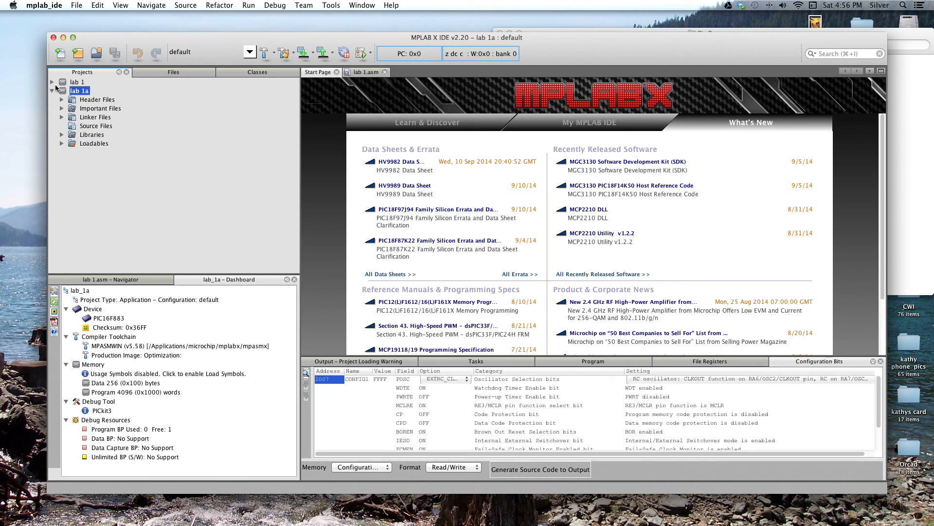
{"action": "left_click", "coordinate": [91, 101]}
{"action": "right_click", "coordinate": [84, 102]}
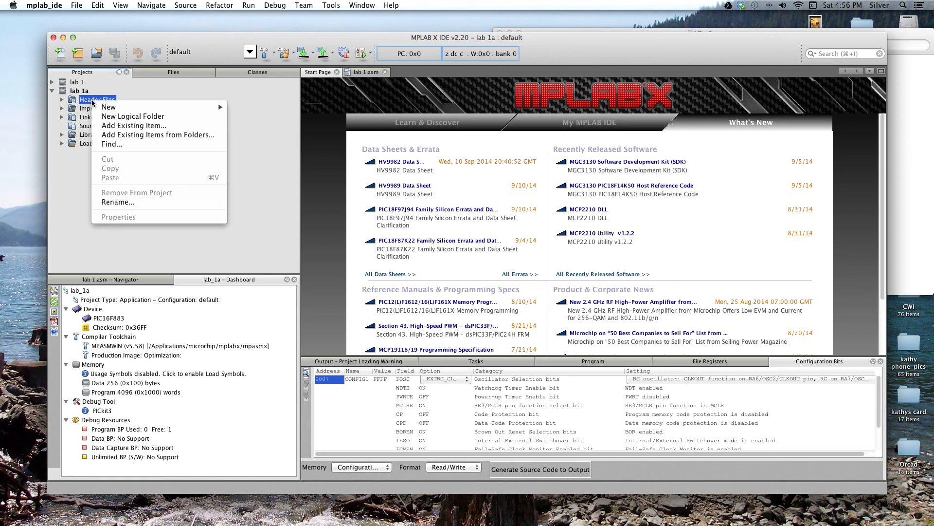
{"action": "left_click", "coordinate": [112, 126]}
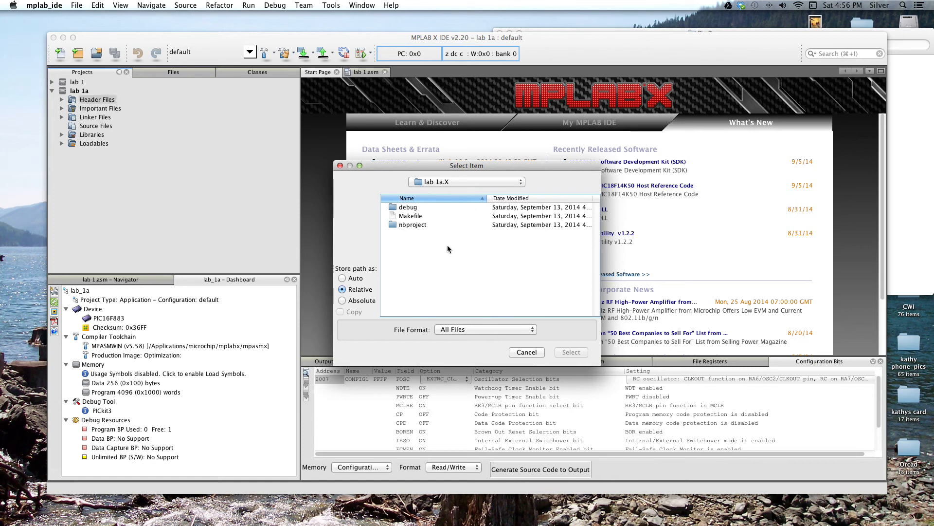
- Browse to the Applications folder at the top level of the Blue Dragon drive in the item selection dialog
{"action": "left_click", "coordinate": [454, 183]}
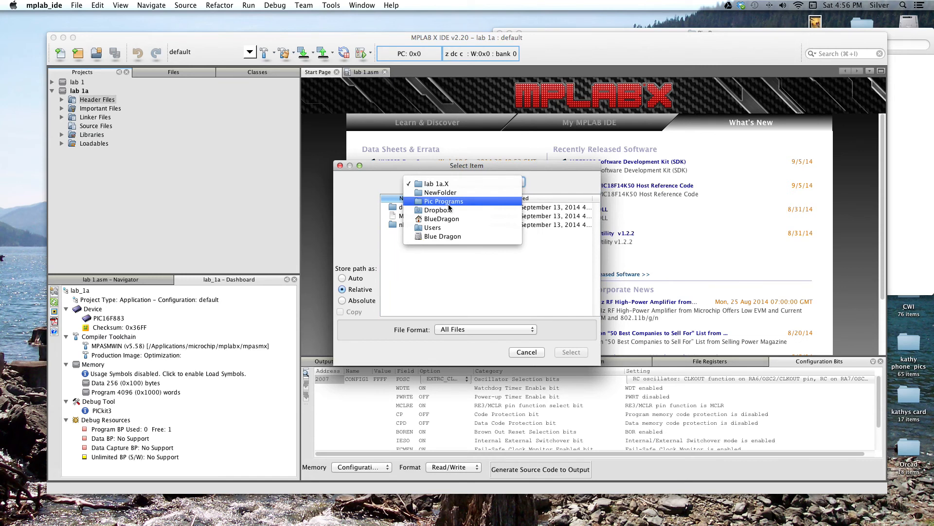
{"action": "left_click", "coordinate": [446, 237]}
{"action": "scroll", "coordinate": [446, 242], "scroll_direction": "down", "scroll_amount": 5}
{"action": "scroll", "coordinate": [447, 241], "scroll_direction": "down", "scroll_amount": 5}
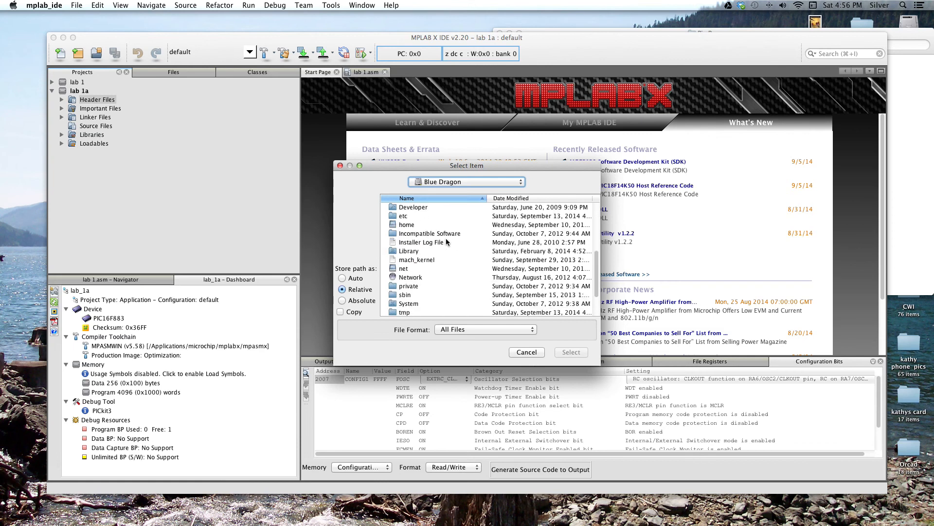
{"action": "scroll", "coordinate": [446, 241], "scroll_direction": "down", "scroll_amount": 1}
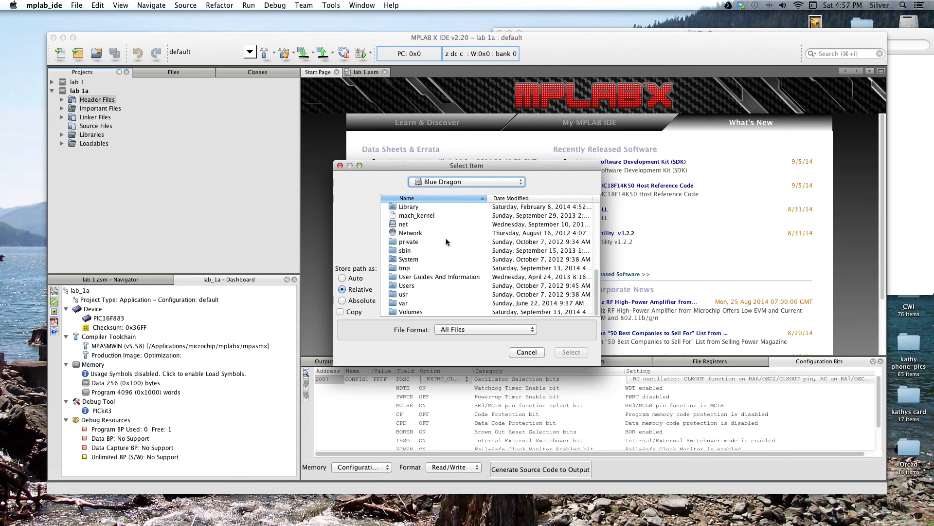
{"action": "scroll", "coordinate": [445, 238], "scroll_direction": "up", "scroll_amount": 12}
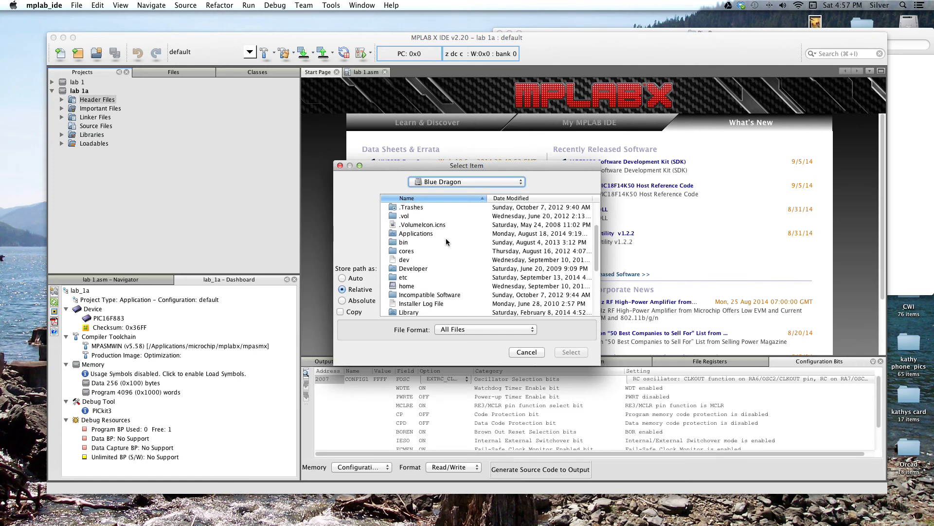
{"action": "left_click", "coordinate": [426, 234]}
{"action": "double_click", "coordinate": [426, 234]}
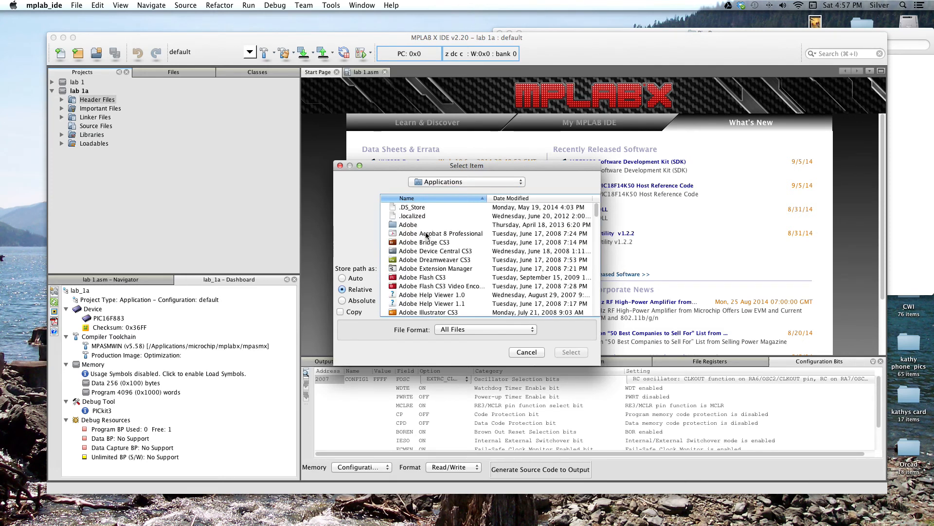
- Open the mpasmx folder inside microchip > mplabx
{"action": "scroll", "coordinate": [426, 235], "scroll_direction": "down", "scroll_amount": 10}
{"action": "scroll", "coordinate": [426, 235], "scroll_direction": "down", "scroll_amount": 10}
{"action": "scroll", "coordinate": [426, 235], "scroll_direction": "down", "scroll_amount": 10}
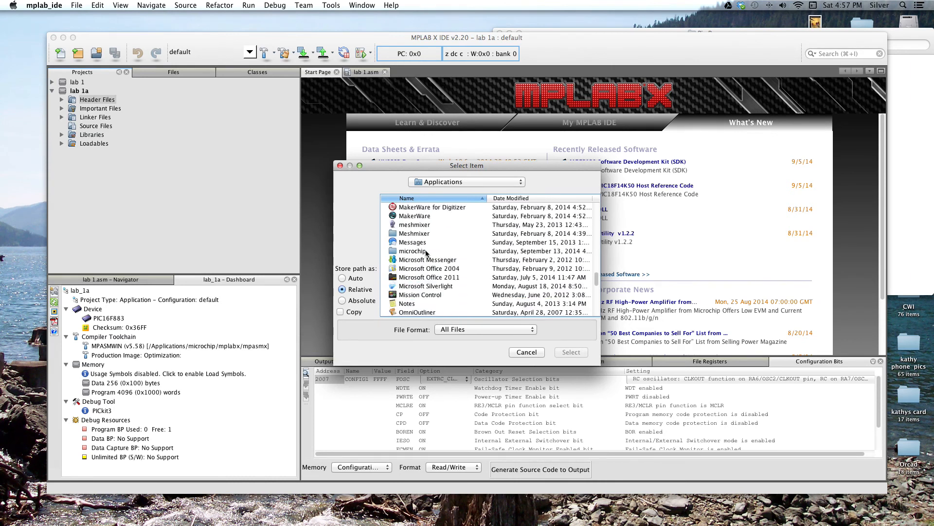
{"action": "left_click", "coordinate": [413, 252]}
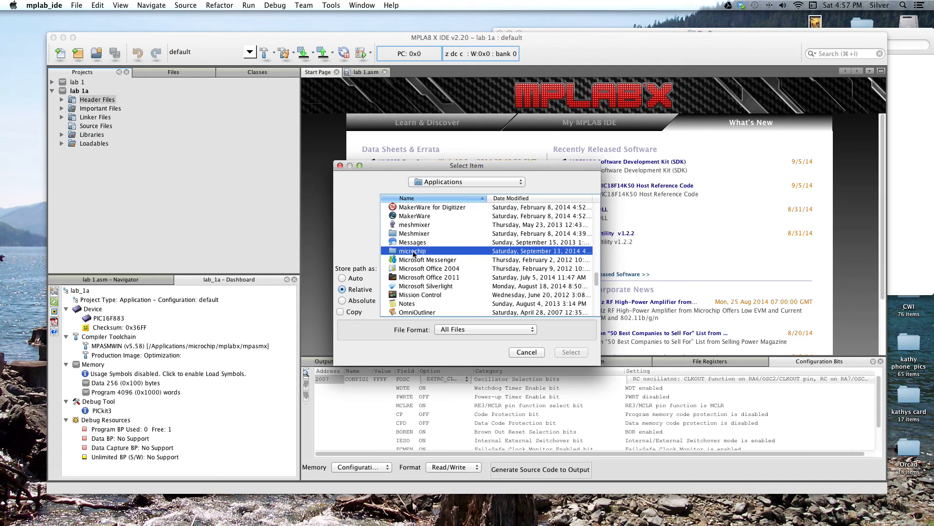
{"action": "double_click", "coordinate": [413, 251]}
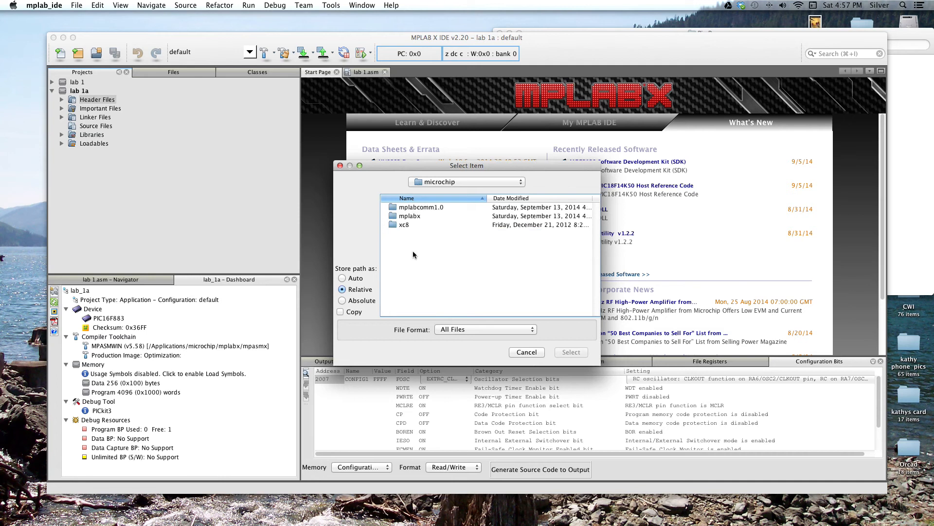
{"action": "double_click", "coordinate": [408, 216]}
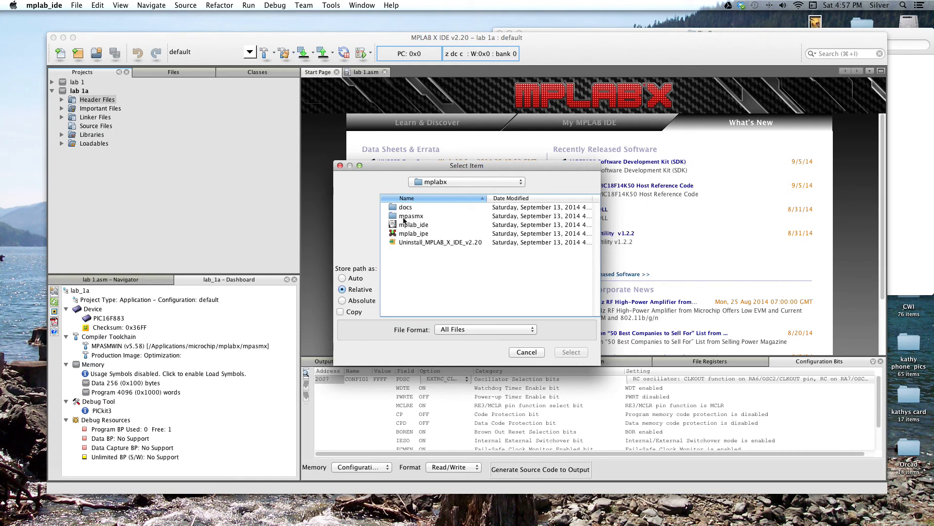
{"action": "left_click", "coordinate": [422, 218]}
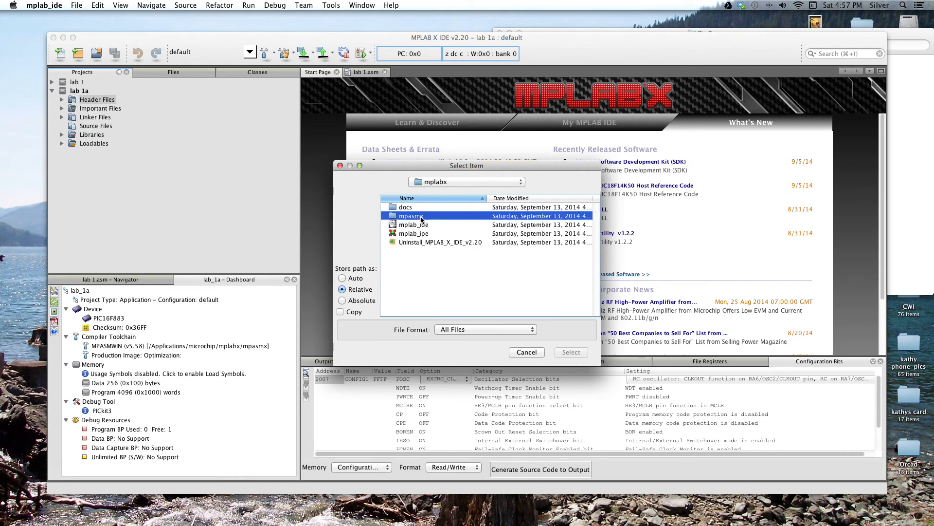
{"action": "double_click", "coordinate": [422, 218]}
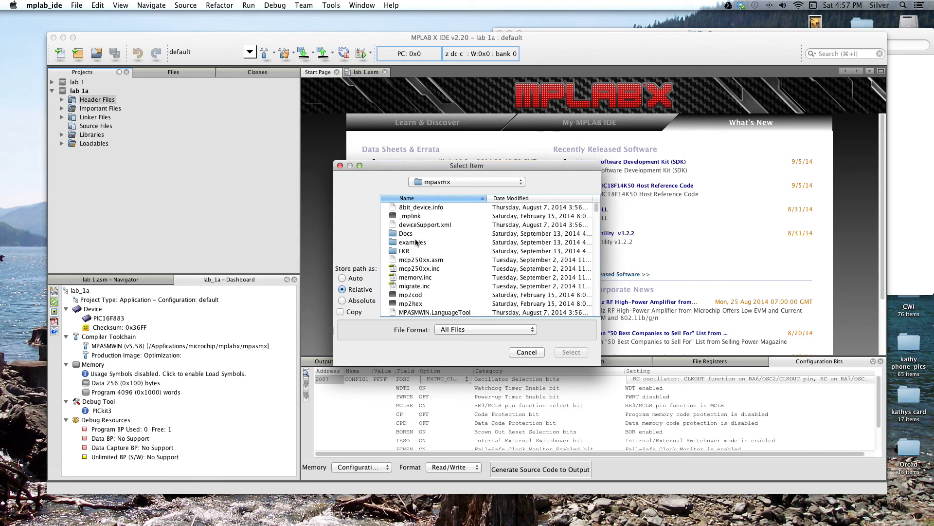
- Add p16f883.inc from the mpasmx folder to the project's header files and expand Header Files in the lab 1a tree
{"action": "scroll", "coordinate": [438, 236], "scroll_direction": "down", "scroll_amount": 5}
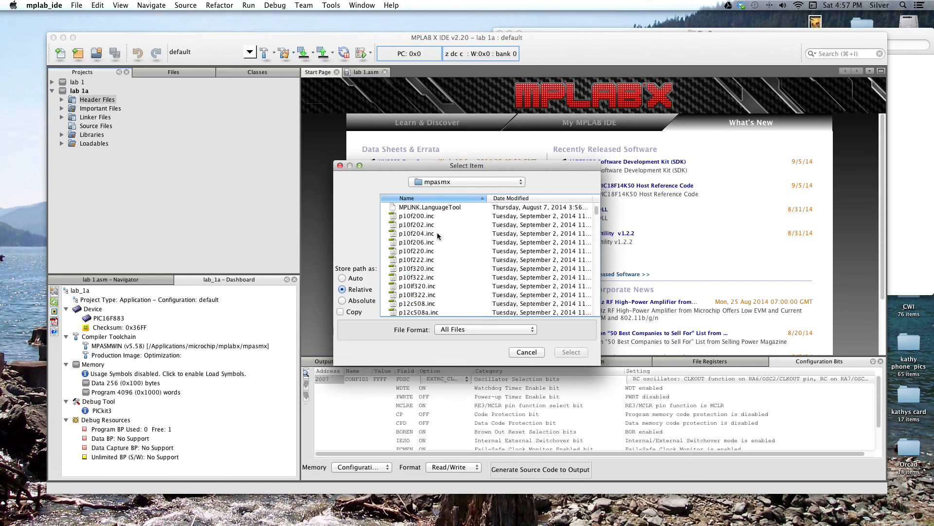
{"action": "scroll", "coordinate": [438, 236], "scroll_direction": "down", "scroll_amount": 2}
{"action": "scroll", "coordinate": [438, 236], "scroll_direction": "down", "scroll_amount": 6}
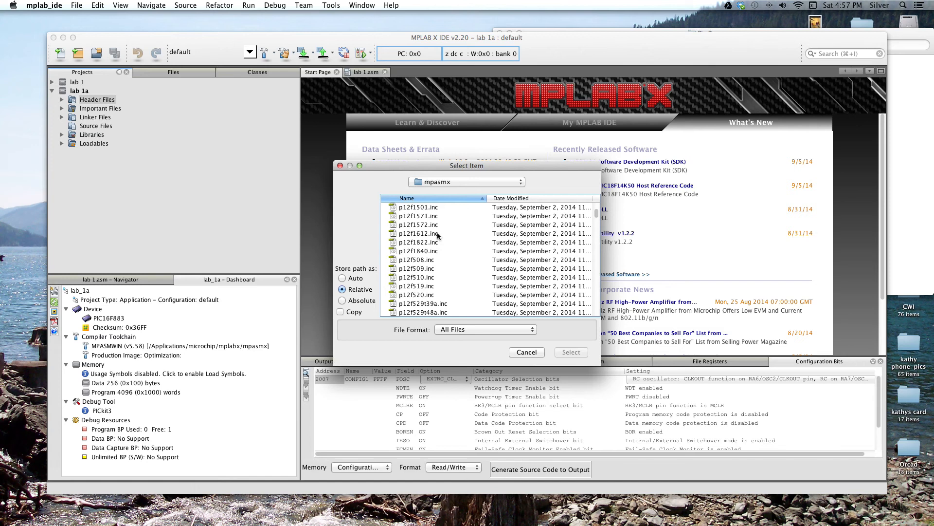
{"action": "scroll", "coordinate": [437, 236], "scroll_direction": "down", "scroll_amount": 10}
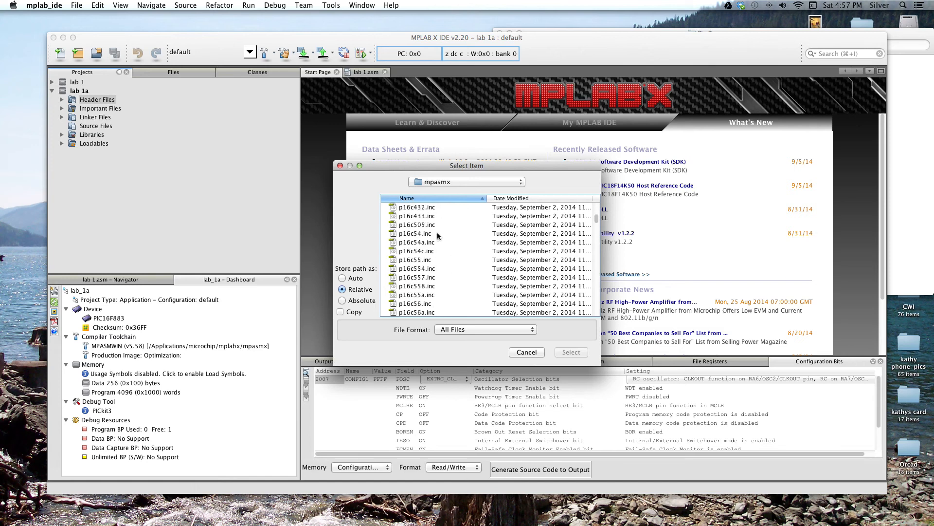
{"action": "scroll", "coordinate": [437, 236], "scroll_direction": "down", "scroll_amount": 15}
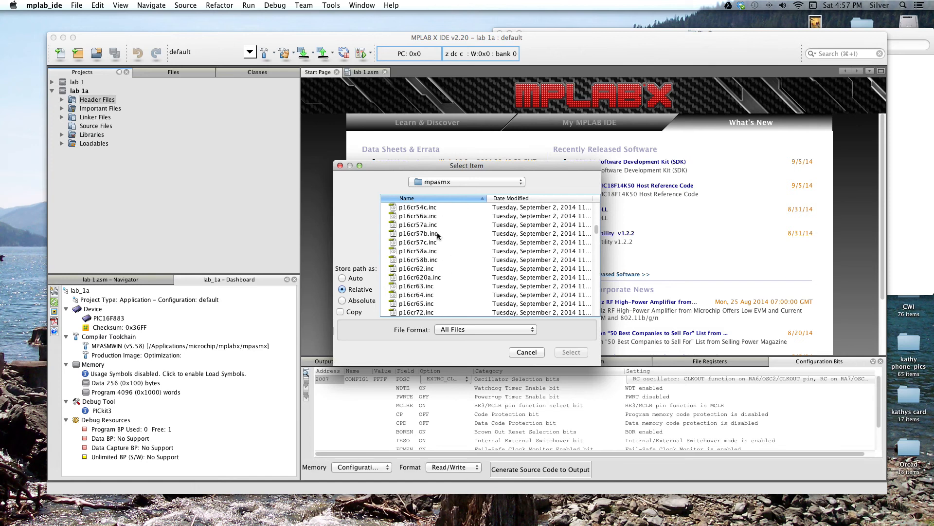
{"action": "scroll", "coordinate": [437, 235], "scroll_direction": "down", "scroll_amount": 10}
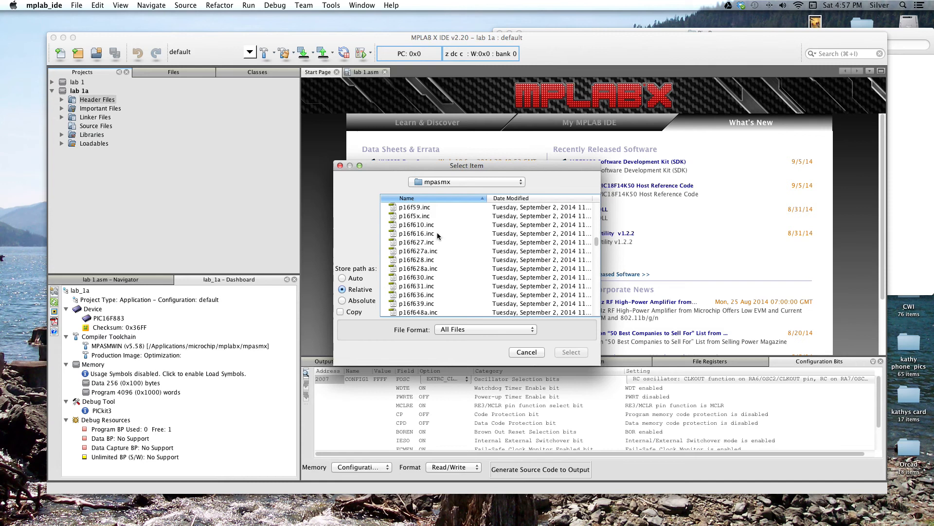
{"action": "scroll", "coordinate": [437, 235], "scroll_direction": "down", "scroll_amount": 10}
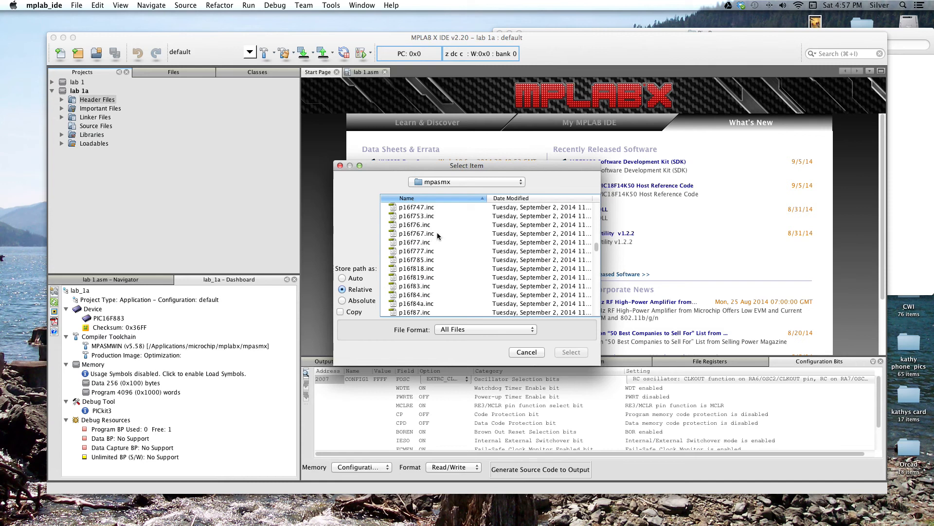
{"action": "scroll", "coordinate": [437, 235], "scroll_direction": "down", "scroll_amount": 5}
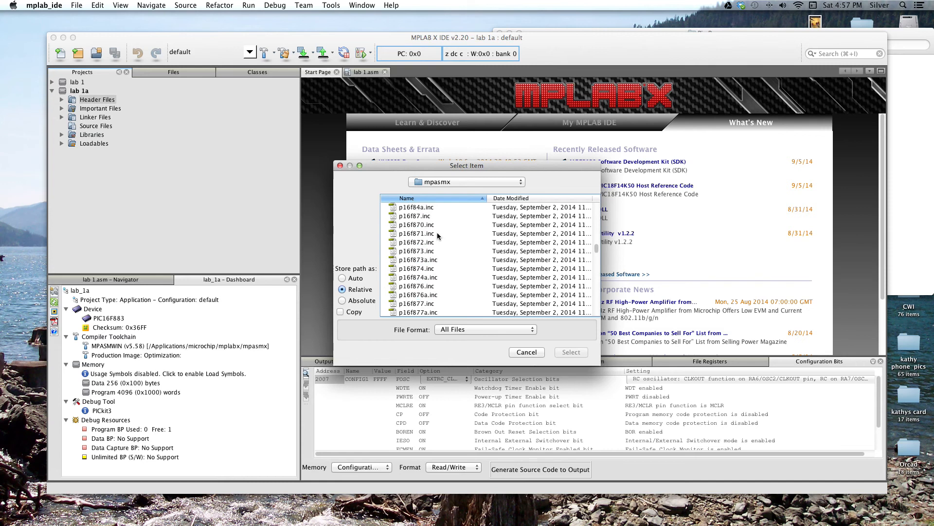
{"action": "scroll", "coordinate": [437, 235], "scroll_direction": "down", "scroll_amount": 3}
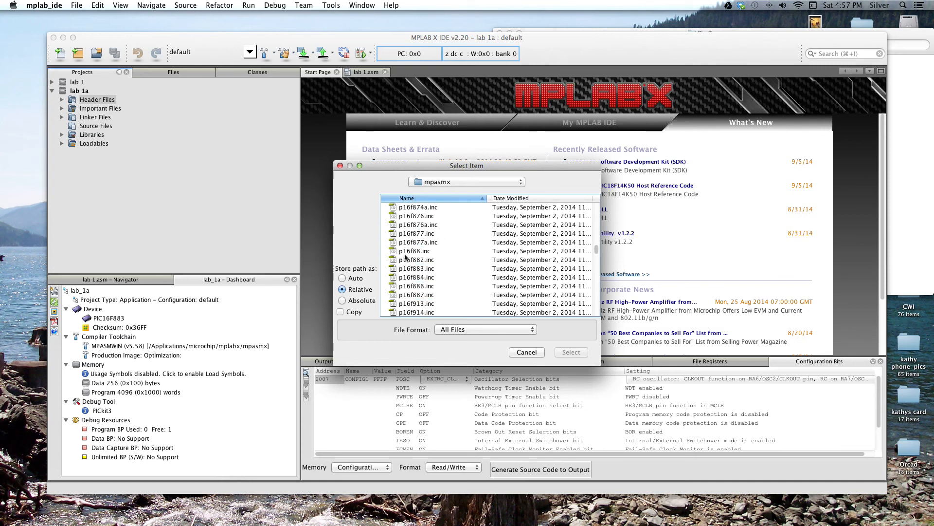
{"action": "left_click", "coordinate": [408, 271]}
{"action": "left_click", "coordinate": [571, 353]}
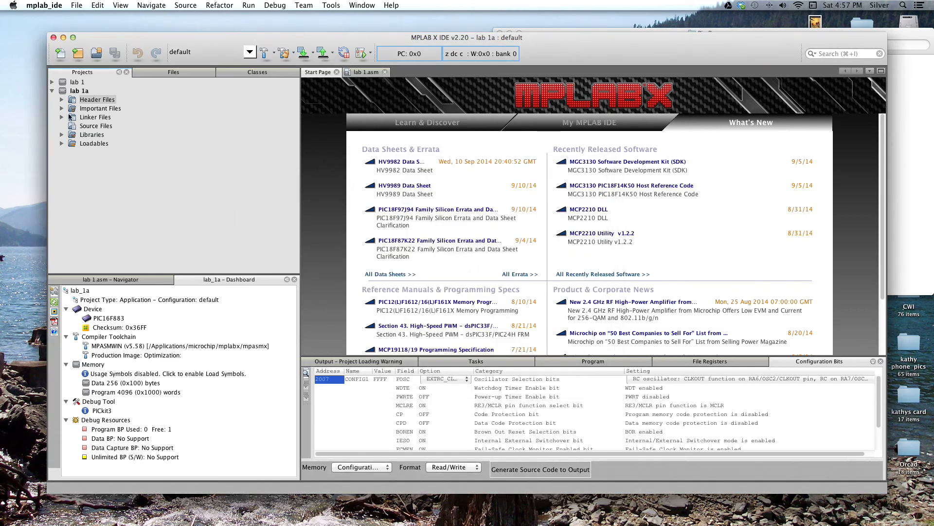
{"action": "left_click", "coordinate": [61, 102]}
{"action": "left_click", "coordinate": [61, 100]}
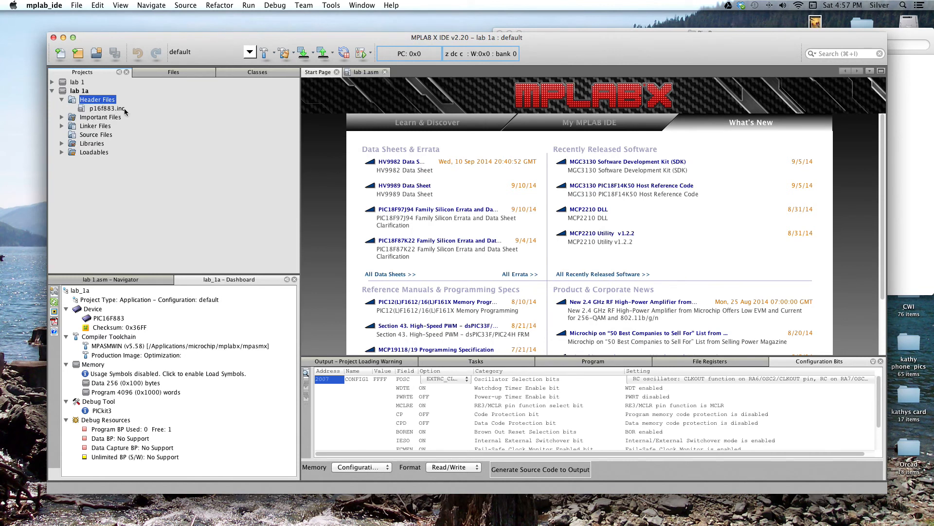
- Add the existing linker script 16f883_g.lkr from the LKR folder to the Linker Files of lab 1a
{"action": "left_click", "coordinate": [62, 125]}
{"action": "left_click", "coordinate": [74, 128]}
{"action": "right_click", "coordinate": [74, 127]}
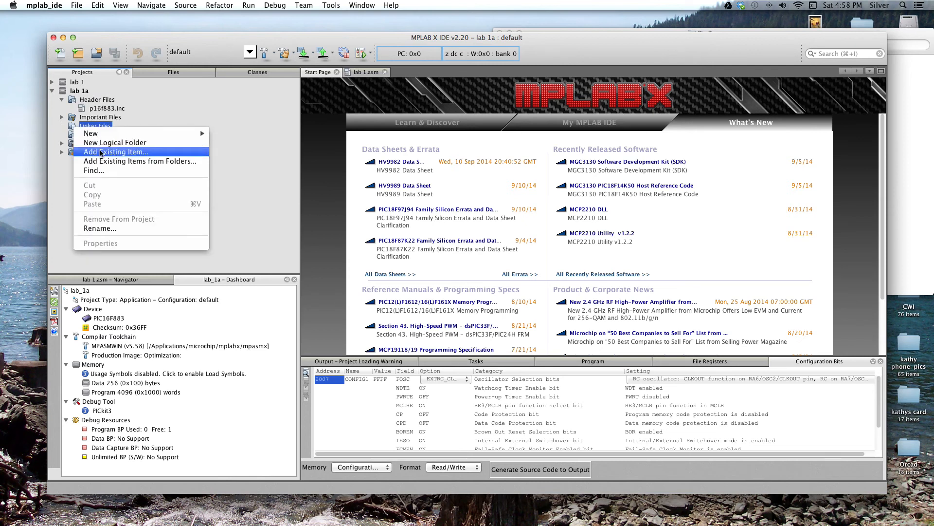
{"action": "left_click", "coordinate": [101, 152]}
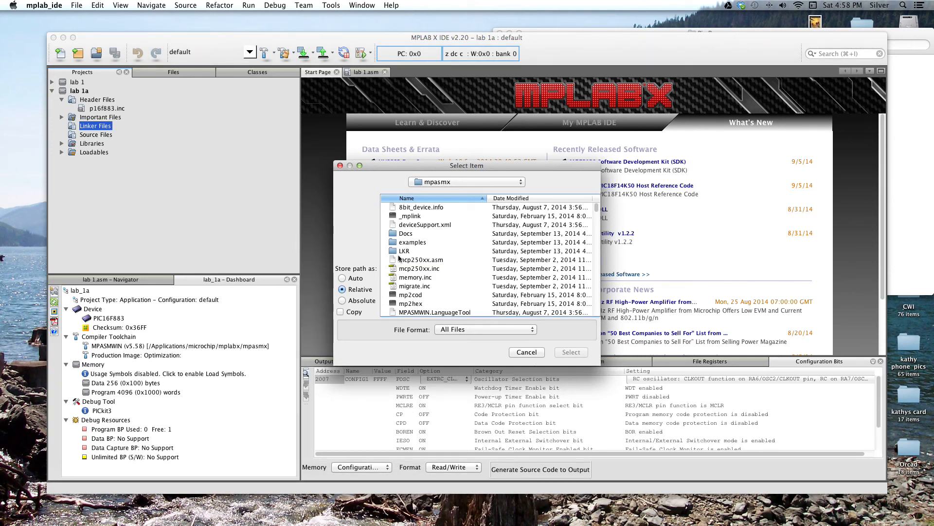
{"action": "double_click", "coordinate": [406, 251]}
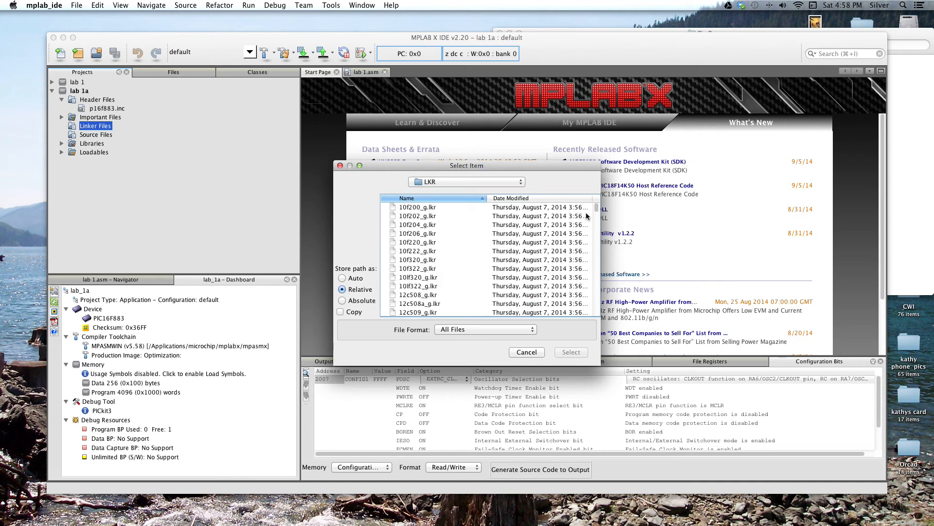
{"action": "left_click_drag", "start_coordinate": [597, 212], "coordinate": [591, 230]}
{"action": "scroll", "coordinate": [446, 268], "scroll_direction": "down", "scroll_amount": 10}
{"action": "scroll", "coordinate": [447, 268], "scroll_direction": "down", "scroll_amount": 5}
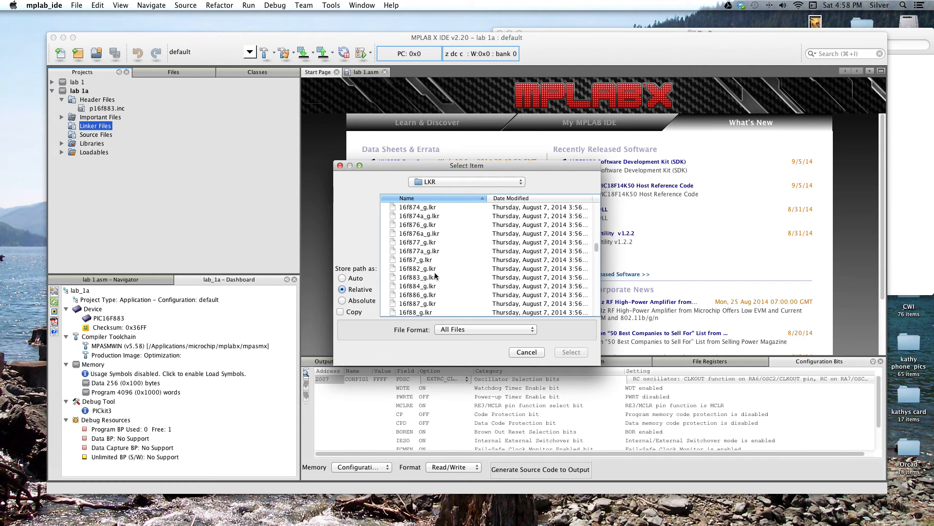
{"action": "double_click", "coordinate": [423, 278]}
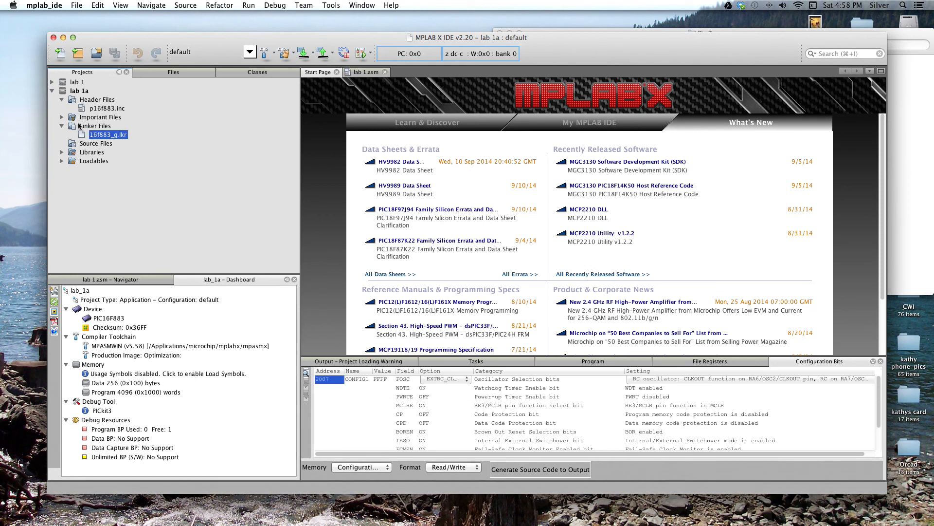
- Create a new AssemblyFile.asm named lab 1a in the Source Files of project lab 1a
{"action": "left_click", "coordinate": [75, 145]}
{"action": "right_click", "coordinate": [75, 145]}
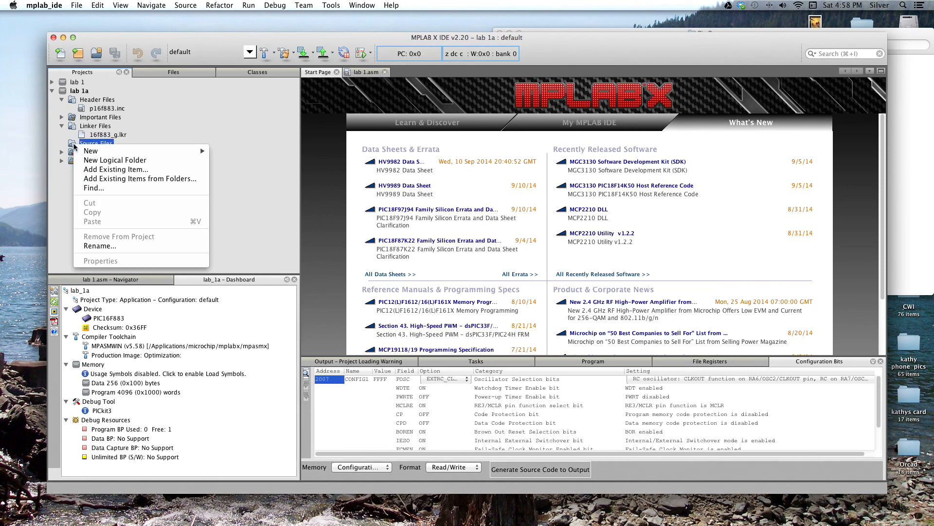
{"action": "mouse_move", "coordinate": [84, 152]}
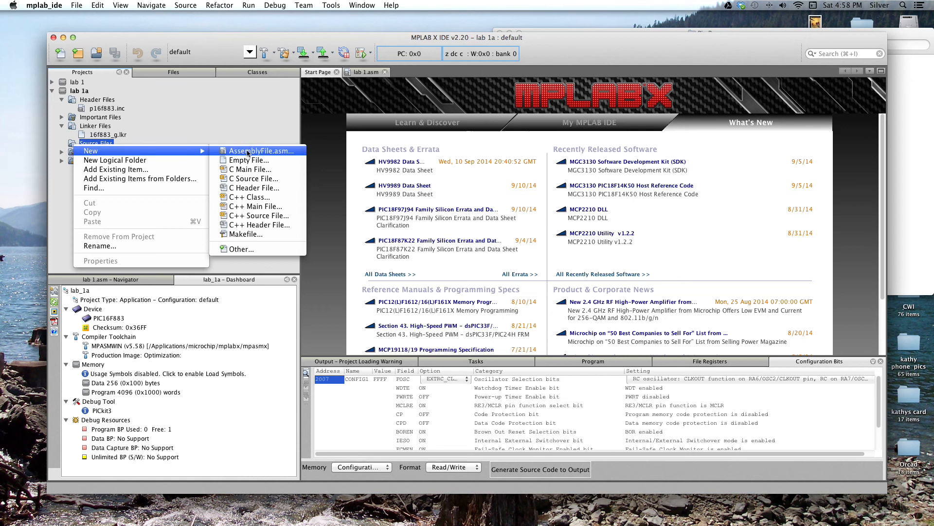
{"action": "left_click", "coordinate": [284, 154]}
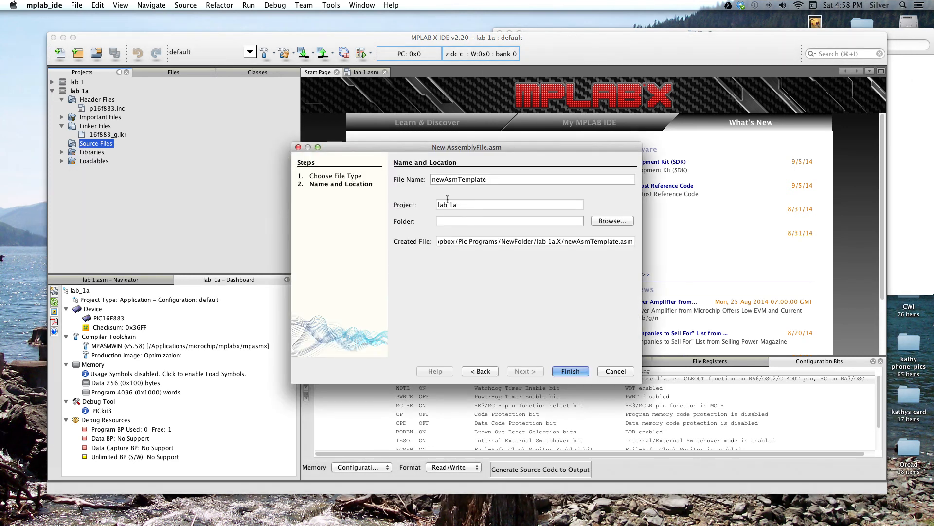
{"action": "double_click", "coordinate": [483, 179]}
{"action": "type", "text": "lab"}
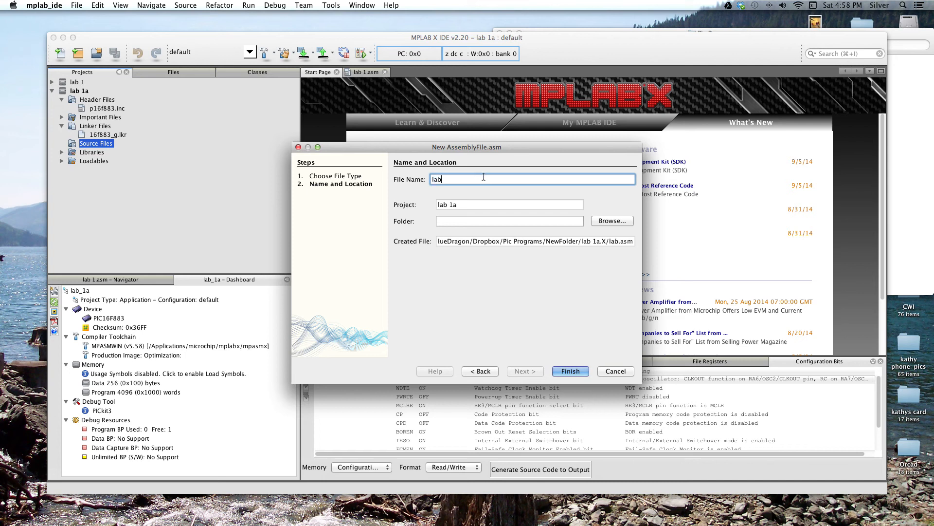
{"action": "type", "text": " 1a"}
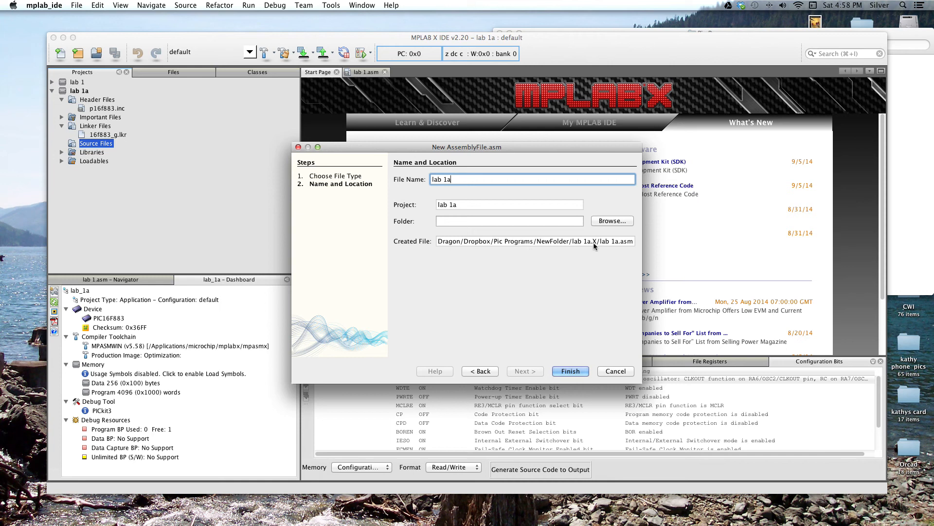
{"action": "left_click", "coordinate": [562, 375]}
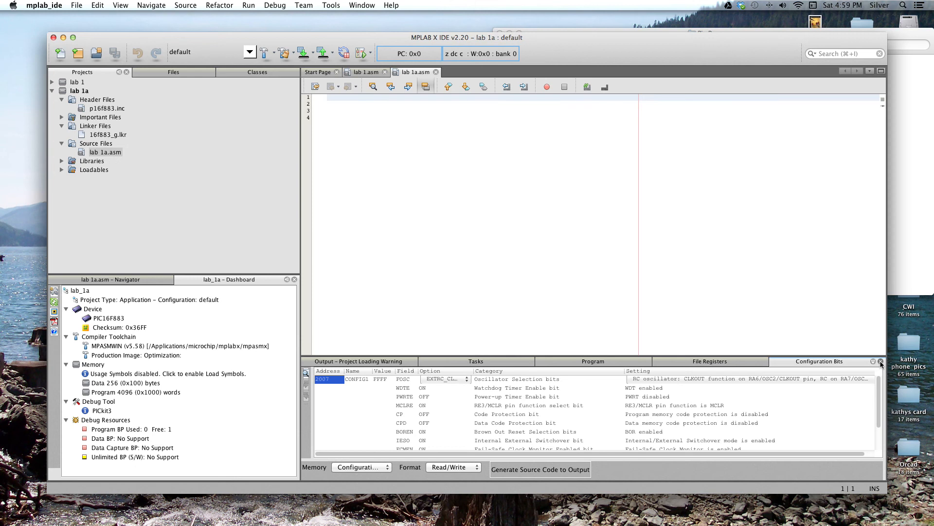
- Close the Configuration Bits, File Registers and Program views below the editor
{"action": "left_click", "coordinate": [881, 362]}
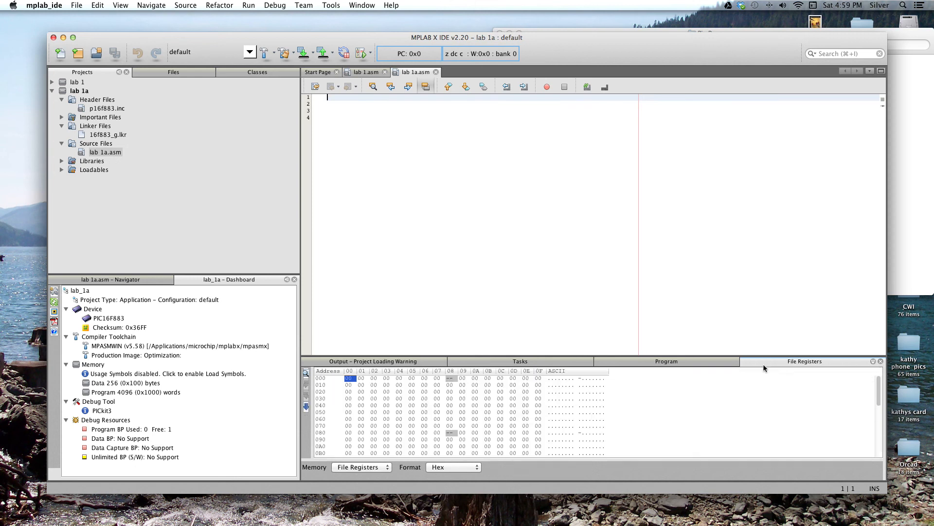
{"action": "left_click", "coordinate": [880, 362]}
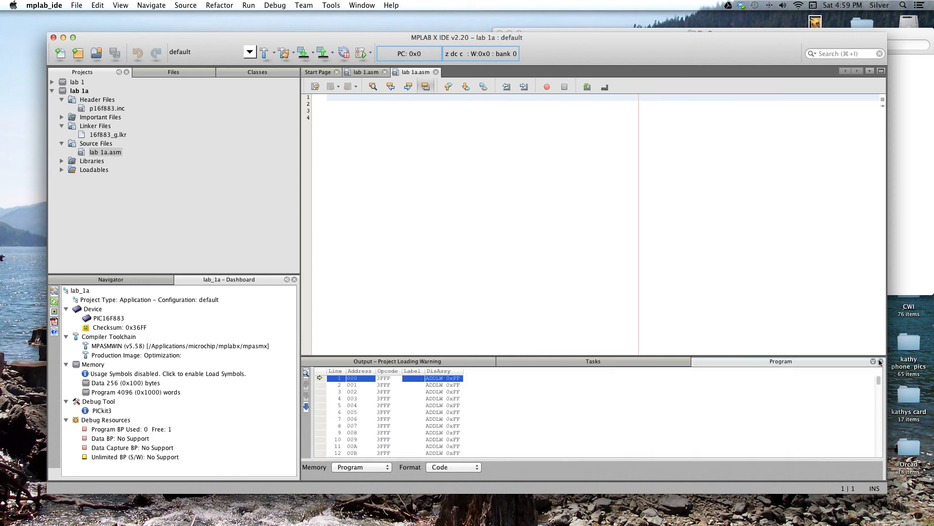
{"action": "left_click", "coordinate": [880, 362]}
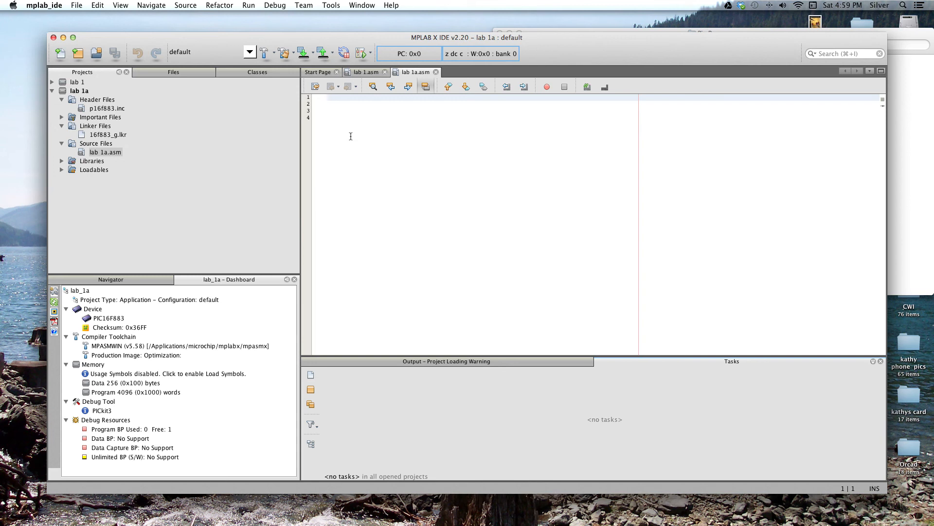
- Write a header comment on line 1 of lab 1a.asm with the author's name between two runs of equals signs
{"action": "key", "text": "super+Tab"}
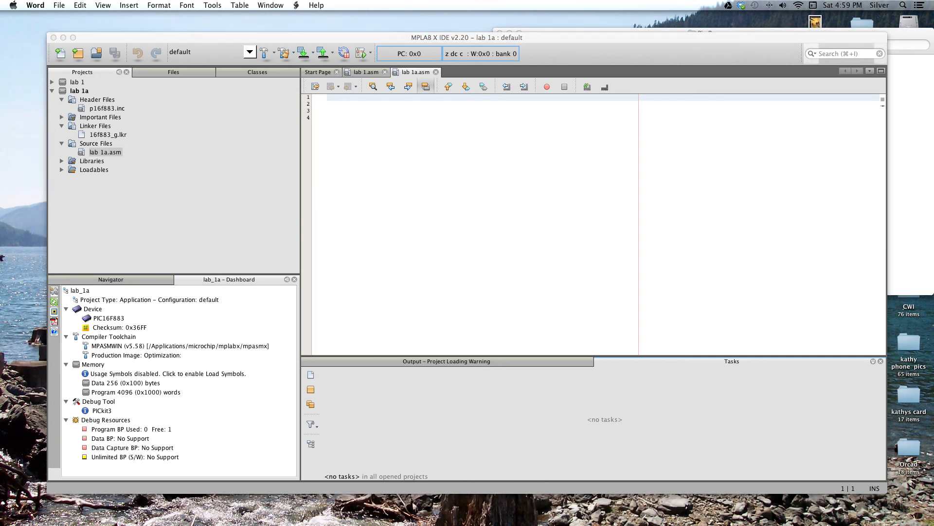
{"action": "left_click", "coordinate": [356, 163]}
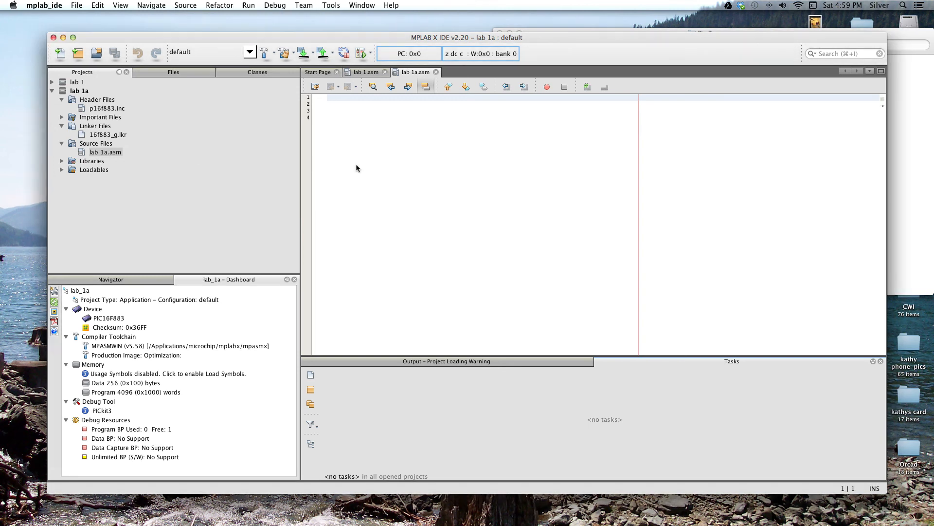
{"action": "left_click", "coordinate": [342, 99]}
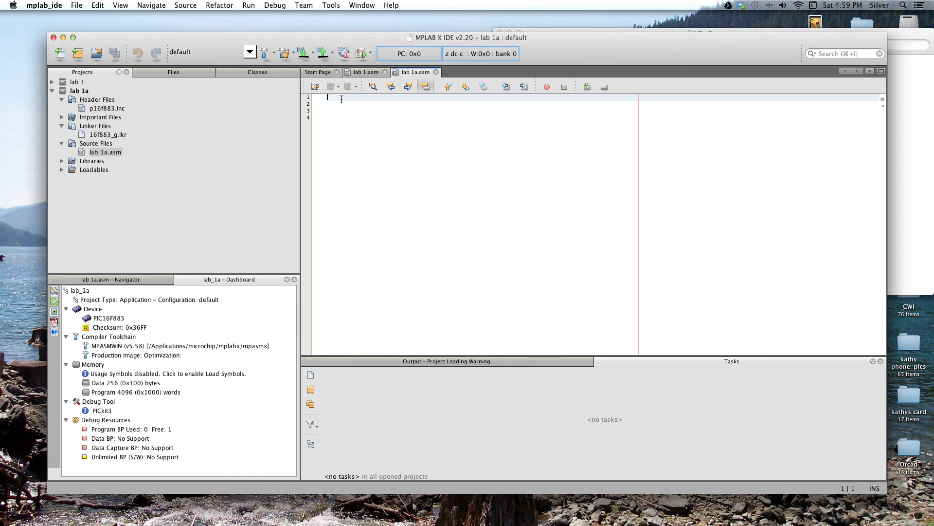
{"action": "type", "text": ";"}
{"action": "type", "text": "*"}
{"action": "type", "text": "**"}
{"action": "type", "text": "***********"}
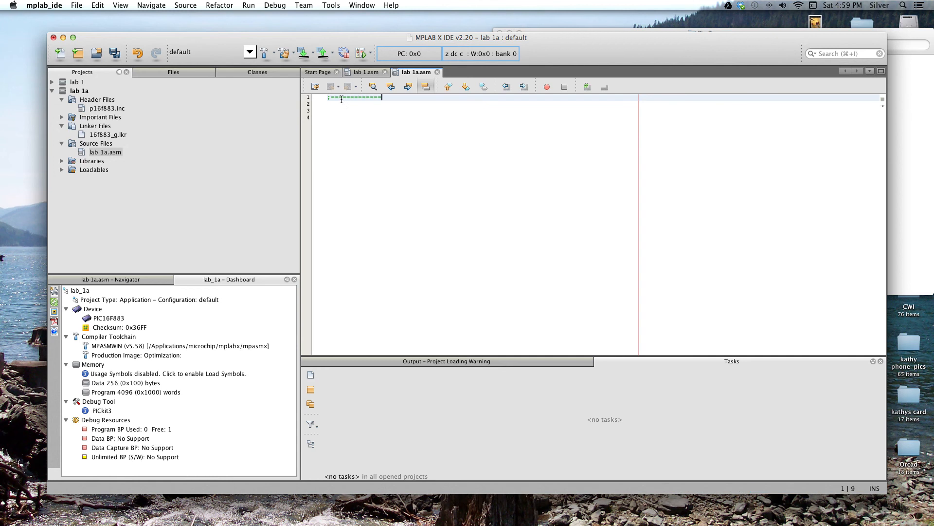
{"action": "type", "text": "Geran Call ============================"}
{"action": "key", "text": "Return"}
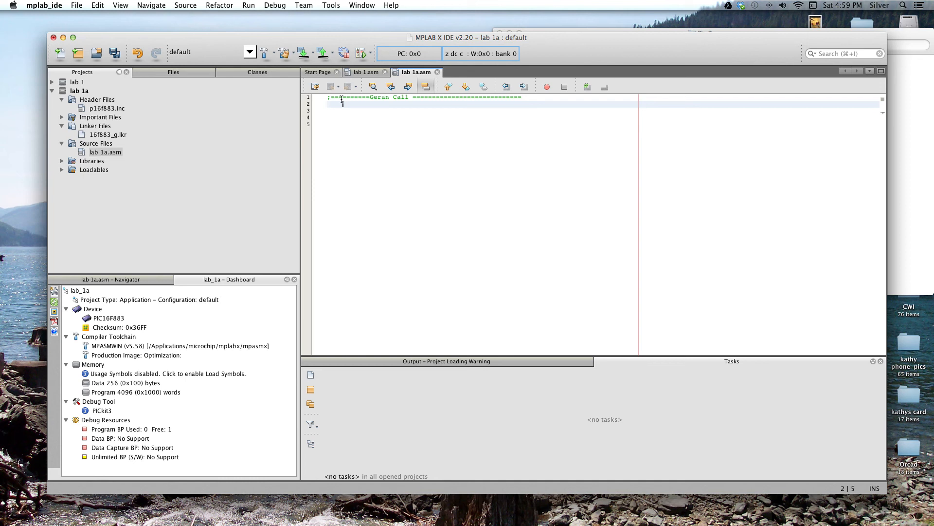
- Add the directive LIST p=16F883_g on line 2 and start a new line below it
{"action": "type", "text": "lIST"}
{"action": "key", "text": "Tab"}
{"action": "type", "text": "p=16F883_"}
{"action": "type", "text": "g"}
{"action": "key", "text": "Return"}
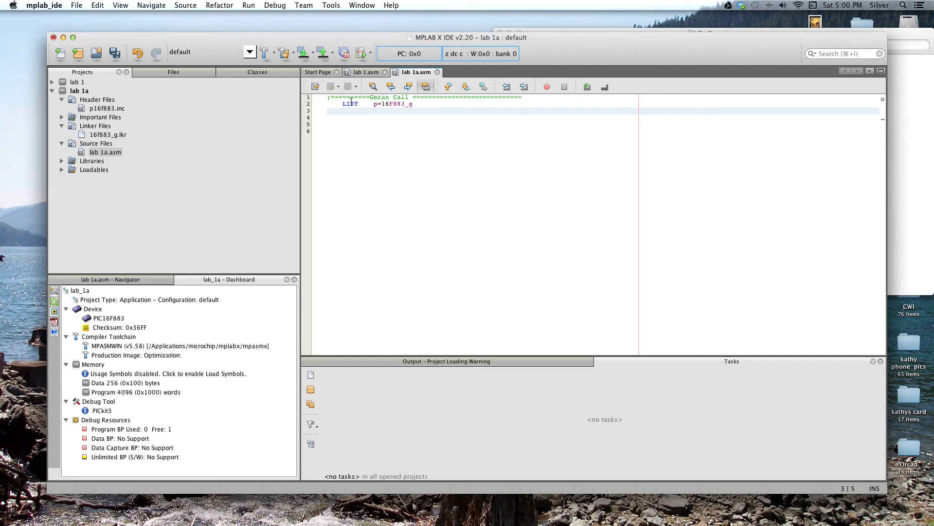
- Show the Configuration Bits view from the PIC memory views
{"action": "left_click", "coordinate": [311, 6]}
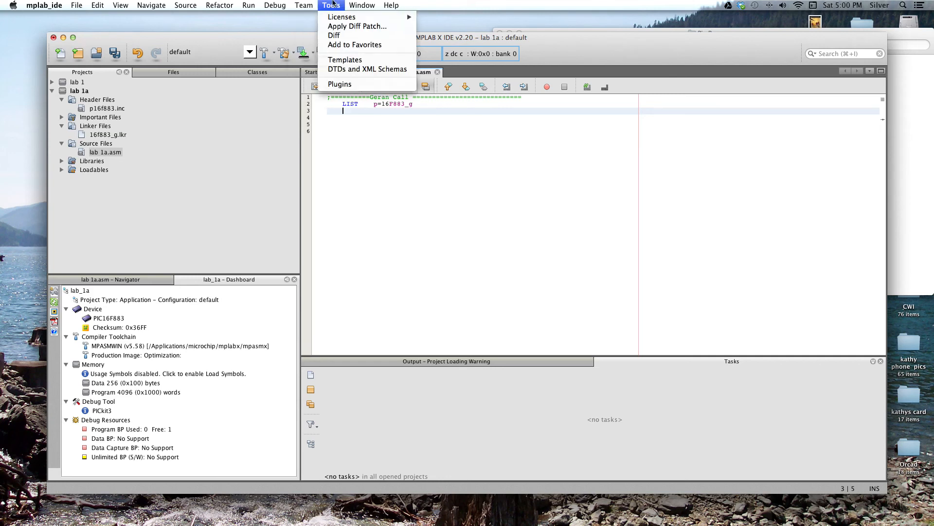
{"action": "mouse_move", "coordinate": [366, 3]}
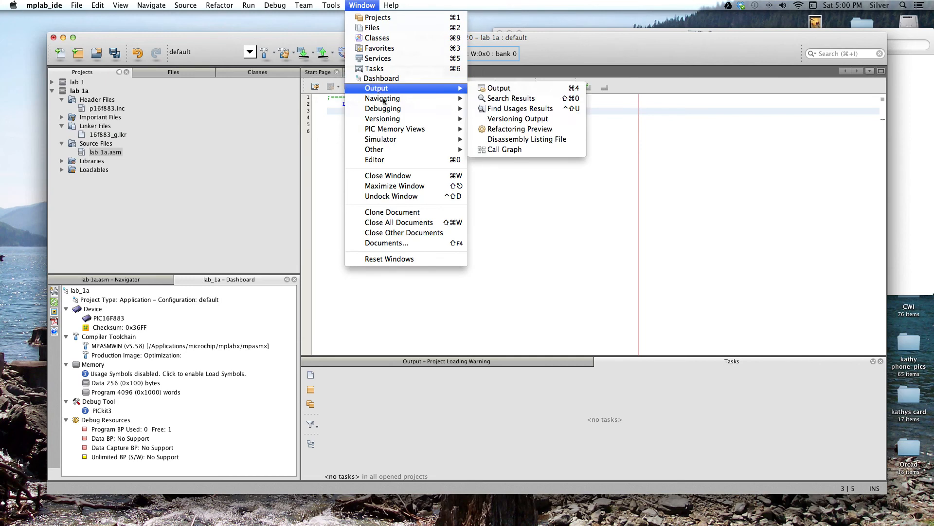
{"action": "mouse_move", "coordinate": [395, 131]}
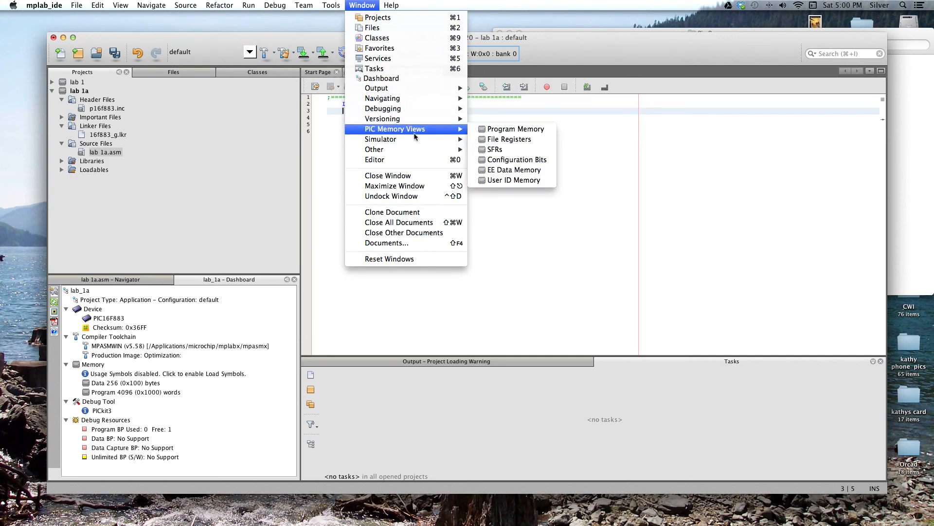
{"action": "left_click", "coordinate": [521, 162]}
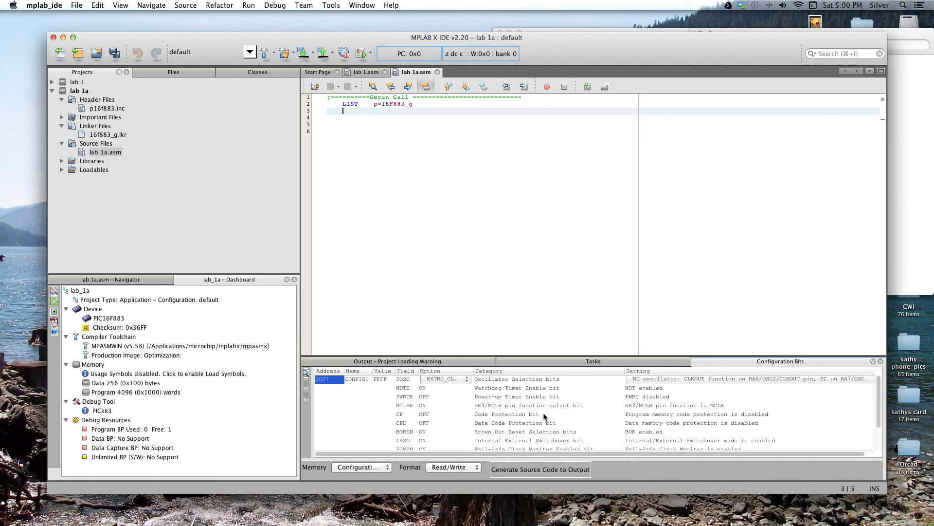
- Set the oscillator selection (FOSC) to HS high-speed crystal and the watchdog timer (WDTE) to OFF
{"action": "scroll", "coordinate": [576, 408], "scroll_direction": "down", "scroll_amount": 1}
{"action": "scroll", "coordinate": [576, 408], "scroll_direction": "up", "scroll_amount": 1}
{"action": "left_click", "coordinate": [650, 380]}
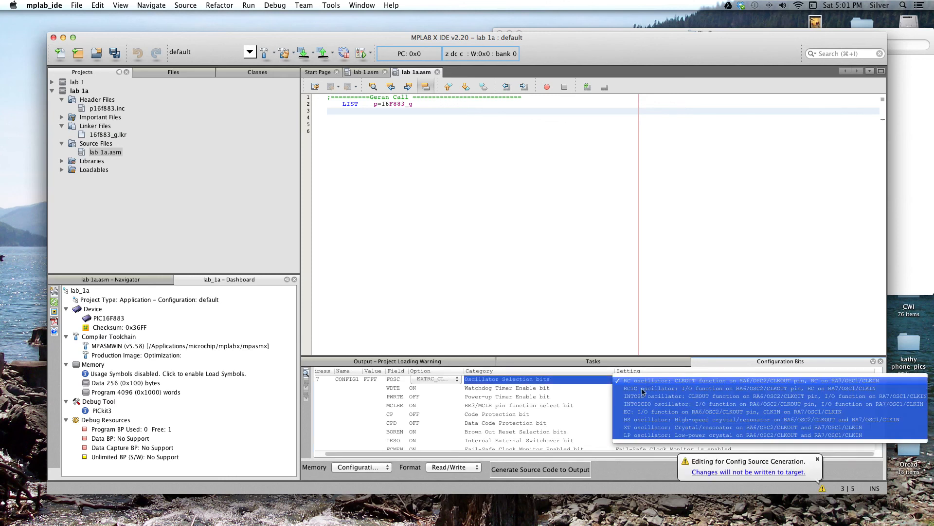
{"action": "left_click", "coordinate": [643, 420]}
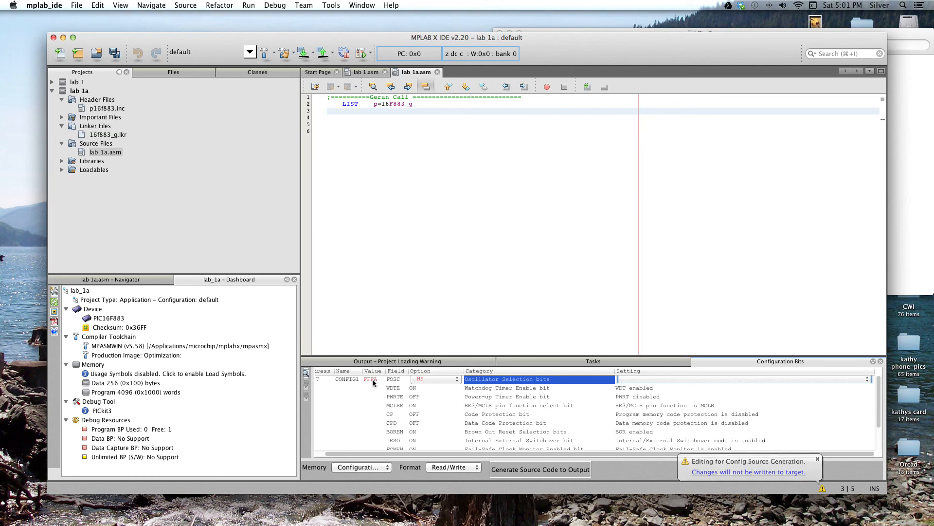
{"action": "left_click", "coordinate": [430, 386]}
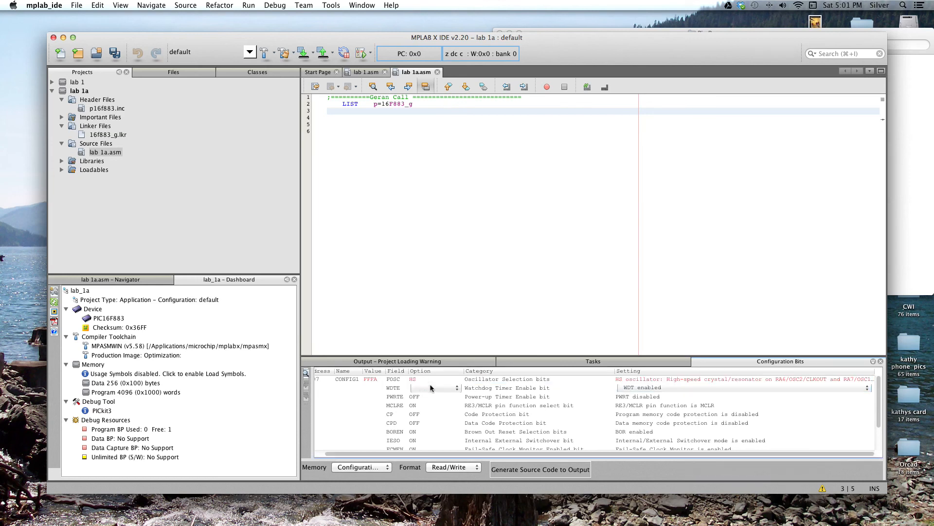
{"action": "left_click", "coordinate": [430, 386]}
{"action": "left_click", "coordinate": [426, 398]}
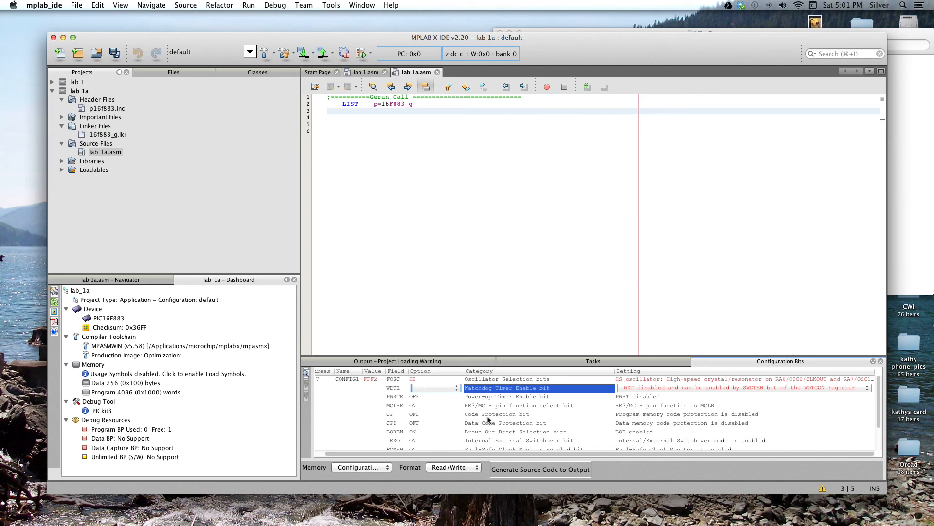
- Choose ON for the RE3/MCLR pin function (MCLRE) and OFF for Brown Out Reset (BOREN)
{"action": "left_click", "coordinate": [438, 407]}
{"action": "left_click", "coordinate": [438, 406]}
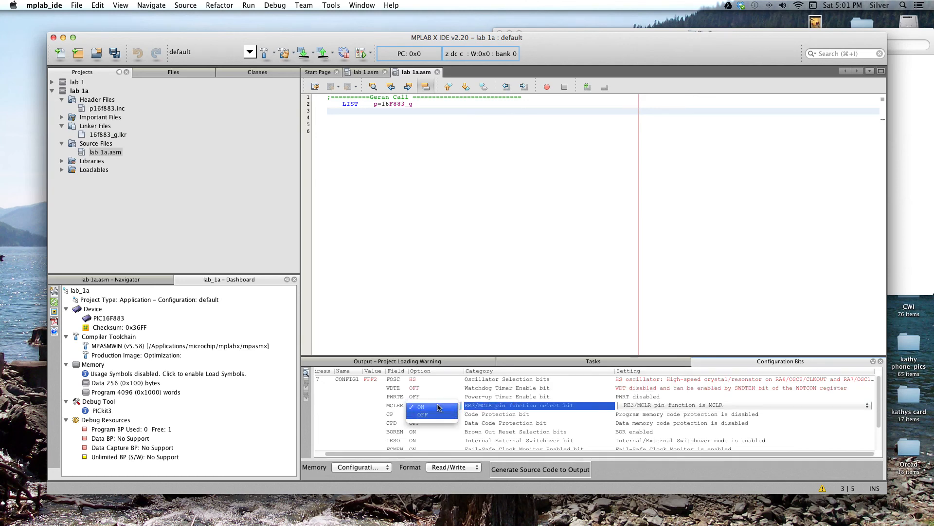
{"action": "left_click", "coordinate": [438, 407]}
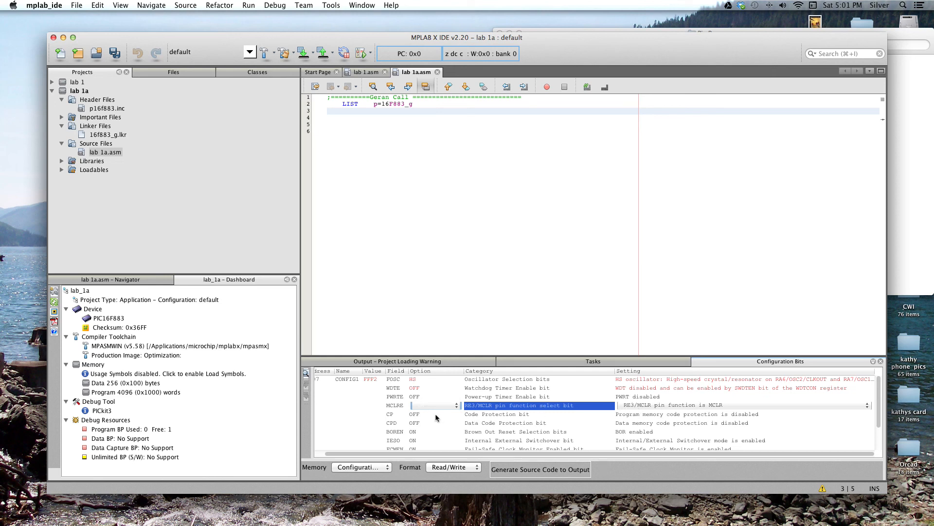
{"action": "scroll", "coordinate": [435, 417], "scroll_direction": "down", "scroll_amount": 2}
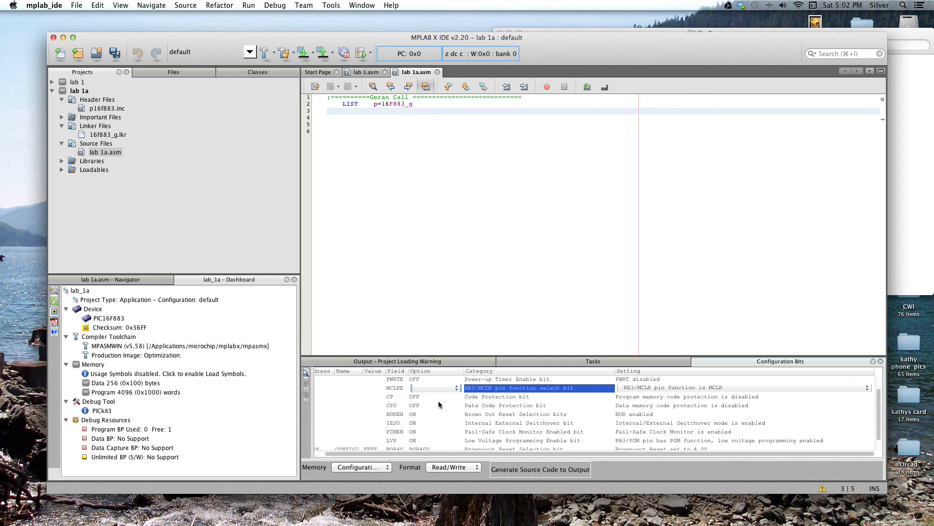
{"action": "scroll", "coordinate": [438, 406], "scroll_direction": "down", "scroll_amount": 1}
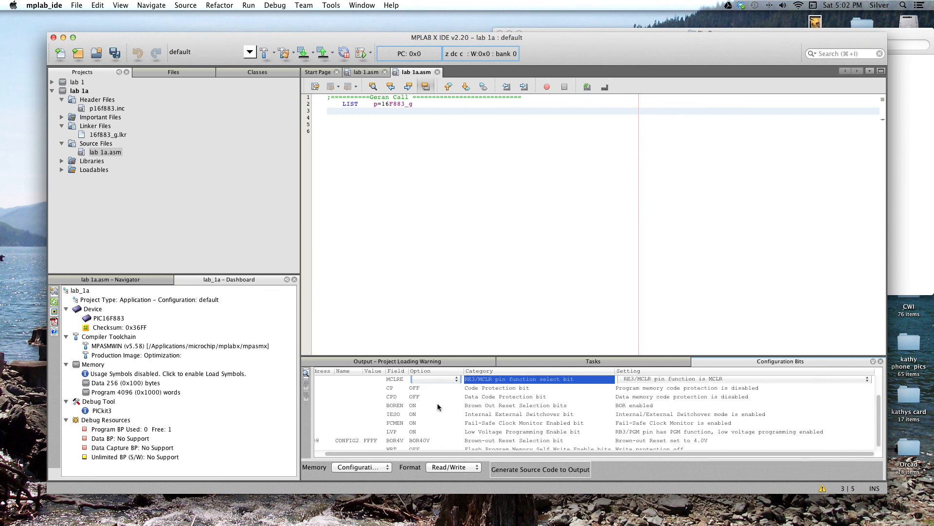
{"action": "left_click", "coordinate": [436, 403]}
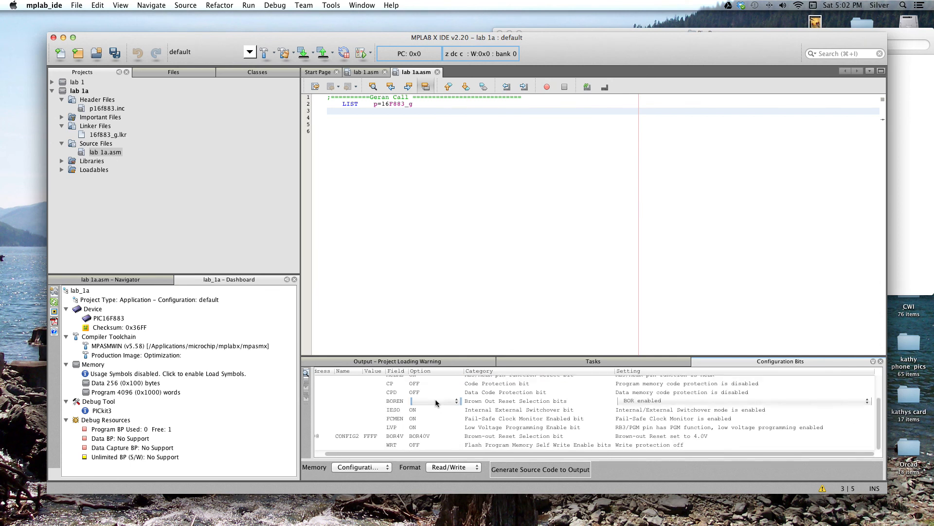
{"action": "key", "text": "Down"}
{"action": "key", "text": "Down"}
{"action": "key", "text": "Down"}
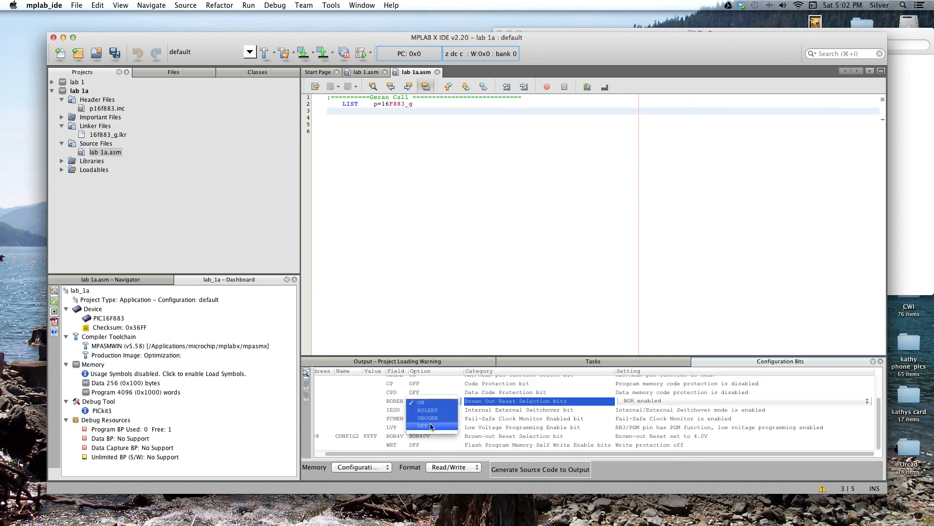
{"action": "key", "text": "Return"}
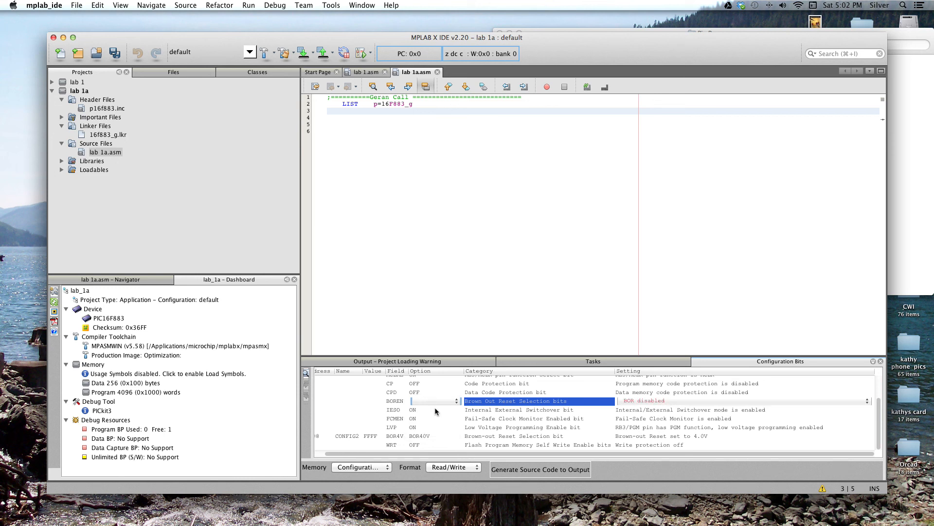
- Set Internal External Switchover (IESO) and the Fail-Safe Clock Monitor (FCMEN) to OFF
{"action": "left_click", "coordinate": [436, 410]}
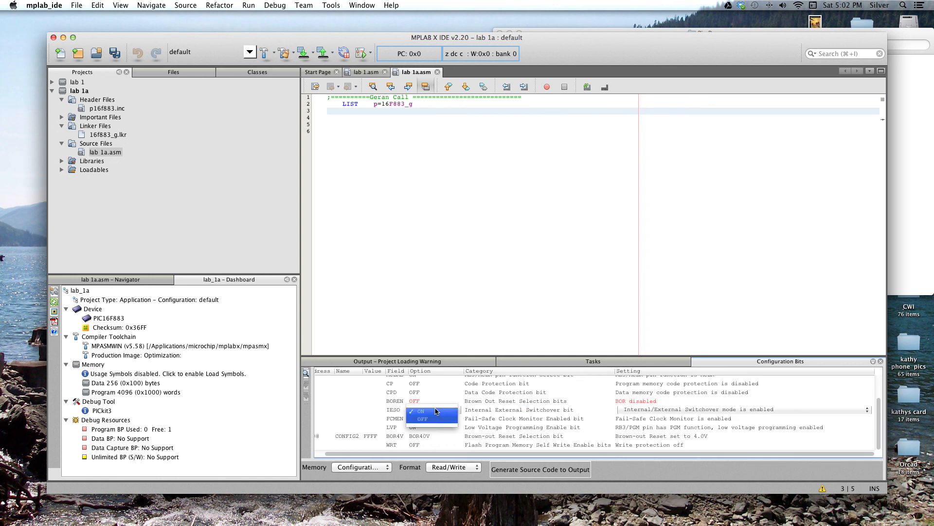
{"action": "left_click", "coordinate": [431, 418]}
{"action": "left_click", "coordinate": [424, 418]}
{"action": "left_click", "coordinate": [423, 428]}
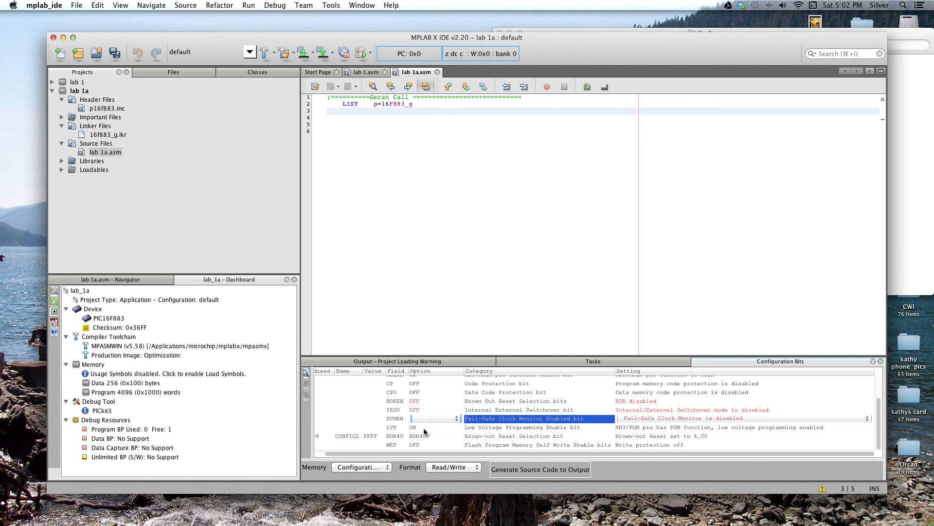
- Set the Low Voltage Programming Enable bit (LVP) to OFF
{"action": "left_click", "coordinate": [423, 428]}
{"action": "left_click", "coordinate": [423, 428]}
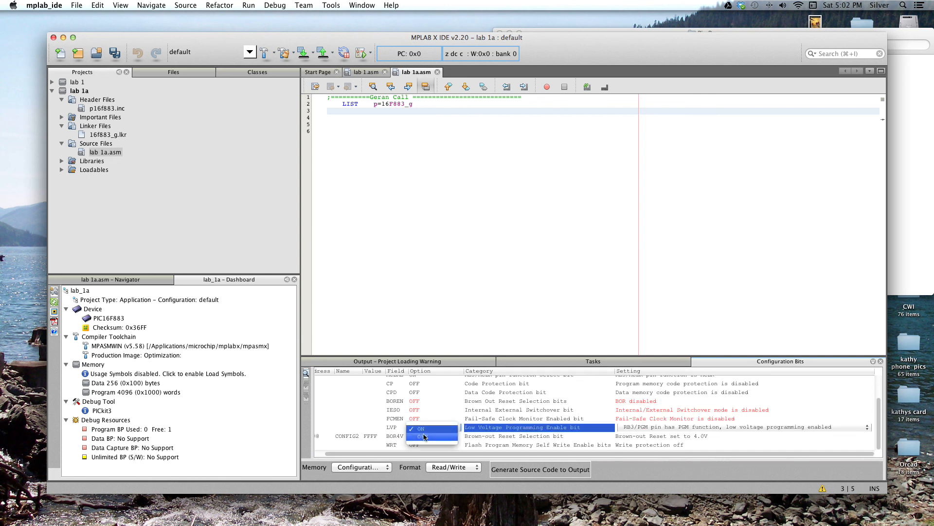
{"action": "left_click", "coordinate": [423, 438]}
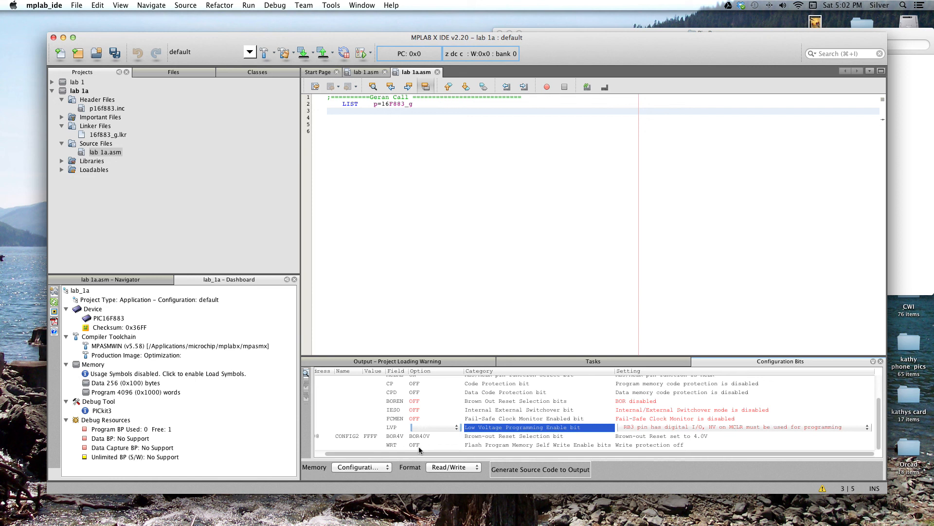
- Generate the configuration bits source code and copy its #include "p16F883.inc" and CONFIG1 and CONFIG2 statements into lab 1a.asm from line 3
{"action": "scroll", "coordinate": [396, 430], "scroll_direction": "up", "scroll_amount": 3}
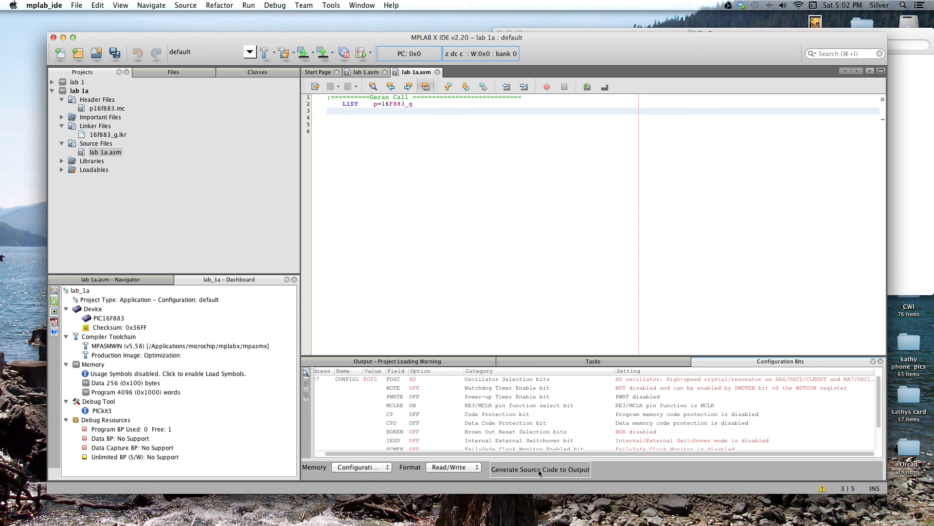
{"action": "left_click", "coordinate": [512, 470]}
{"action": "scroll", "coordinate": [510, 468], "scroll_direction": "down", "scroll_amount": 1}
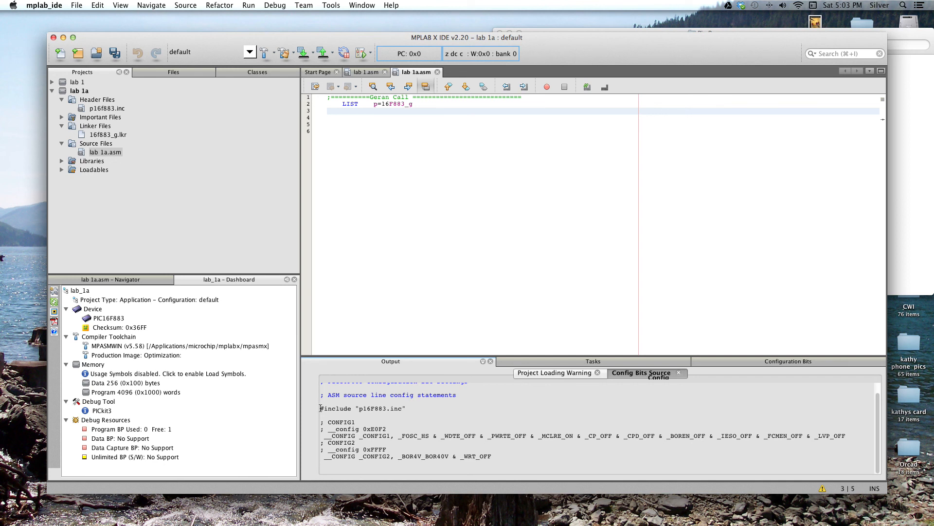
{"action": "left_click_drag", "start_coordinate": [320, 408], "coordinate": [495, 458]}
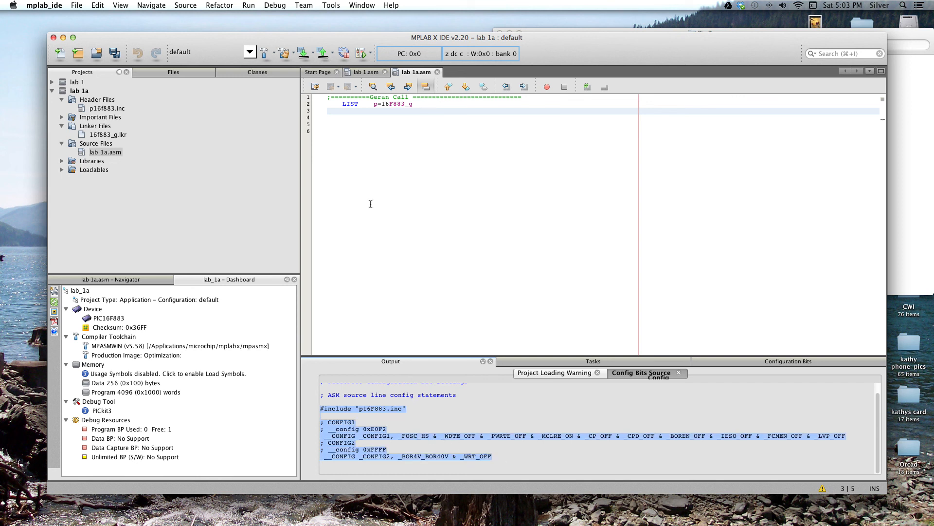
{"action": "left_click", "coordinate": [362, 109]}
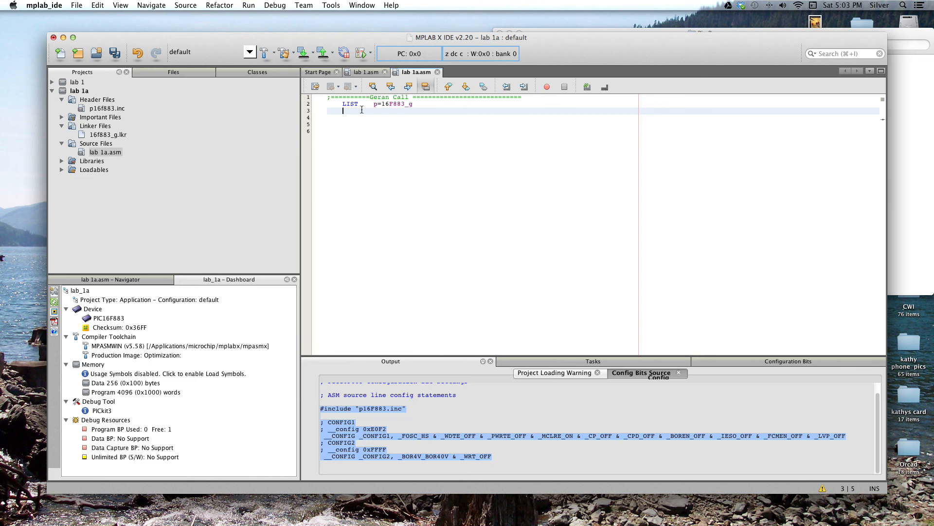
{"action": "type", "text": "#include \"p16F883.inc\"  ; CONFIG1 ; __config 0xE0F2  __CONFIG _CONFIG1, _FOSC_HS & _WDTE_OFF & _PWRTE_OFF & _MCLRE_ON & _CP_OFF & _CPD_OFF & _BOREN_OFF & _IESO_OFF & _FCMEN_OFF & _LVP_OFF ; CONFIG2 ; __config 0xFFFF  __CONFIG _CONFIG2, _BOR4V_BOR40V & _WRT_OFF"}
{"action": "left_click", "coordinate": [365, 181]}
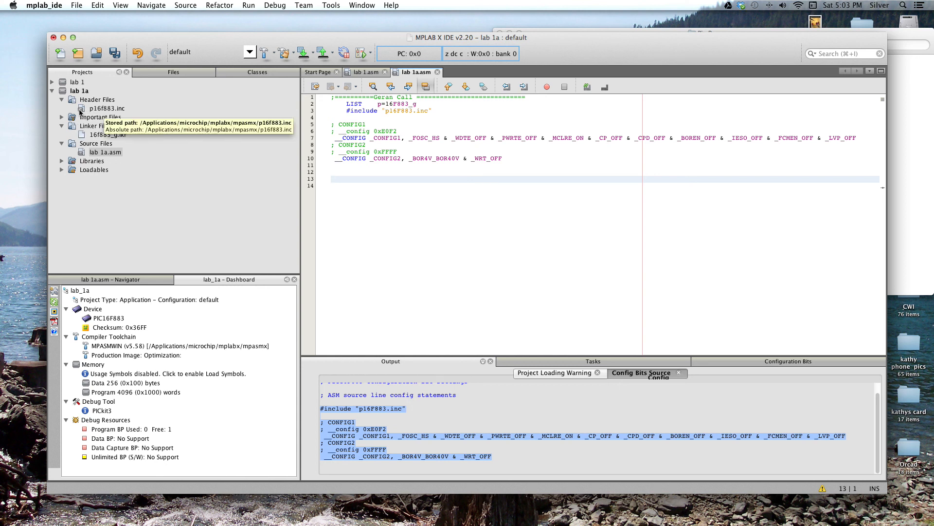
- Open the header file p16f883.inc and examine its register bank, STATUS and port bit definitions
{"action": "left_click", "coordinate": [81, 112]}
{"action": "double_click", "coordinate": [80, 111]}
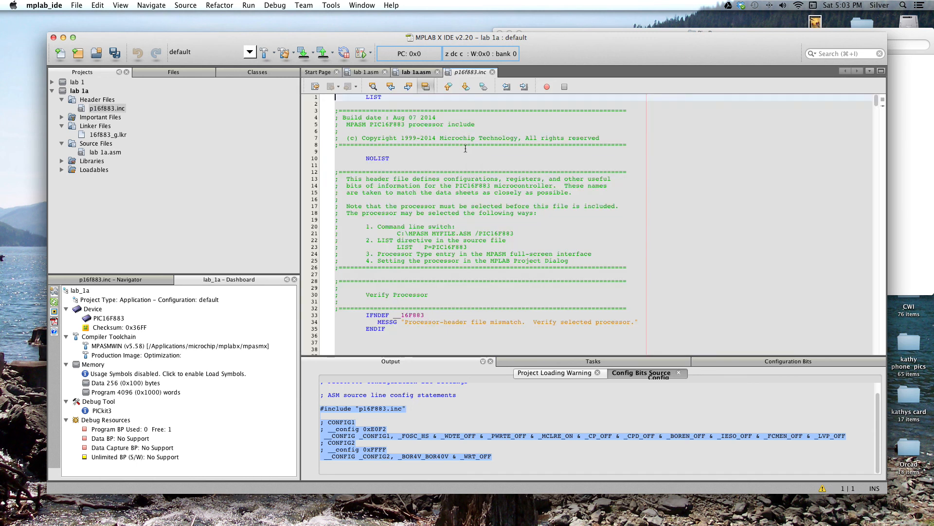
{"action": "scroll", "coordinate": [433, 150], "scroll_direction": "down", "scroll_amount": 10}
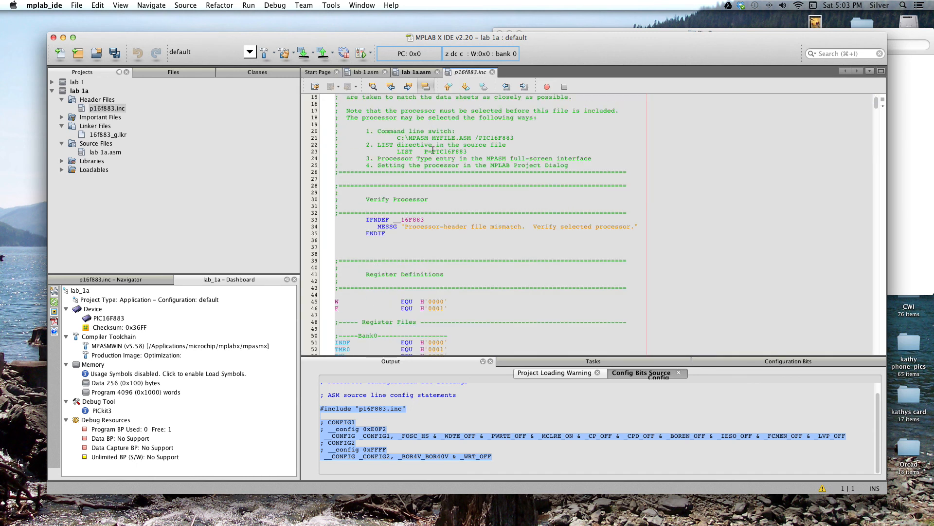
{"action": "scroll", "coordinate": [433, 150], "scroll_direction": "down", "scroll_amount": 5}
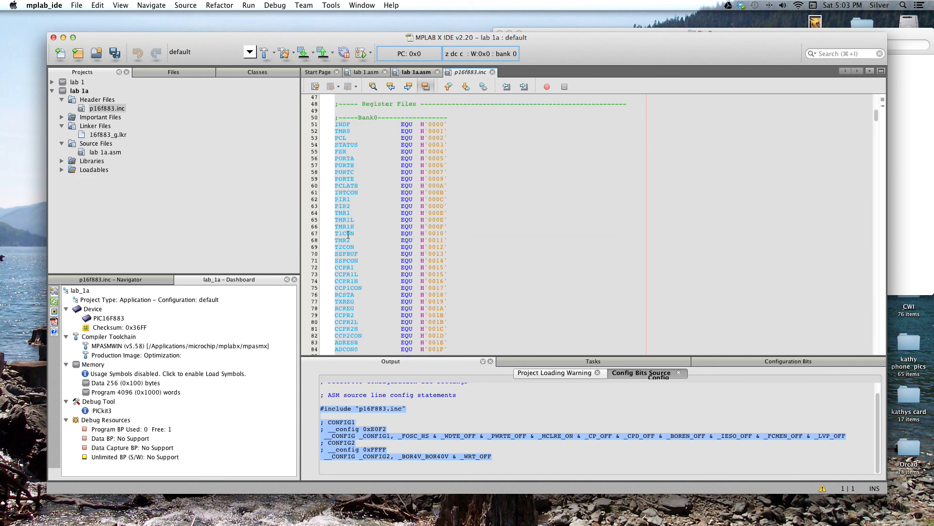
{"action": "scroll", "coordinate": [347, 234], "scroll_direction": "down", "scroll_amount": 2}
{"action": "scroll", "coordinate": [347, 233], "scroll_direction": "down", "scroll_amount": 8}
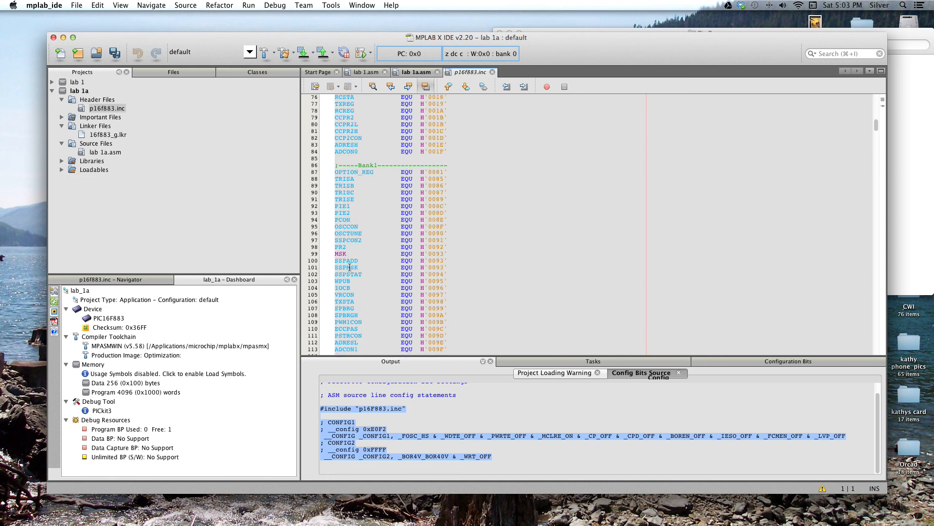
{"action": "scroll", "coordinate": [349, 267], "scroll_direction": "down", "scroll_amount": 3}
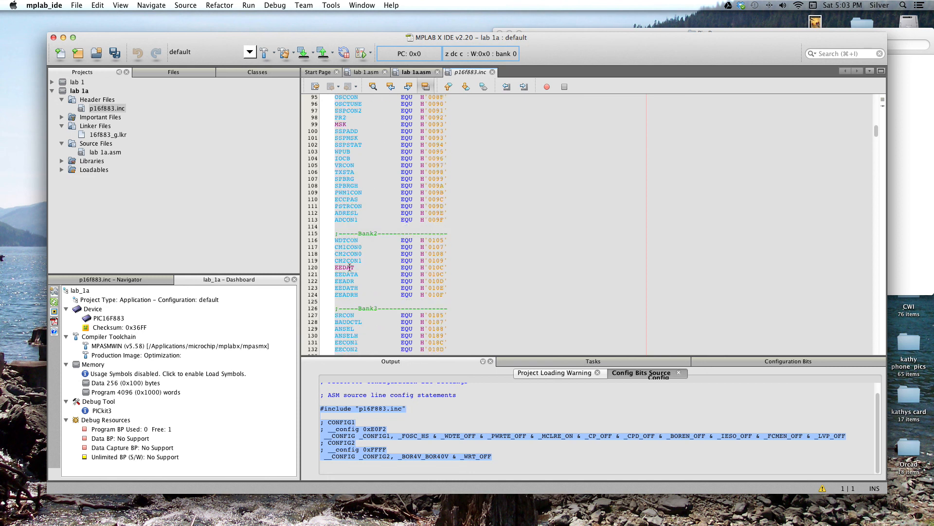
{"action": "scroll", "coordinate": [349, 266], "scroll_direction": "up", "scroll_amount": 11}
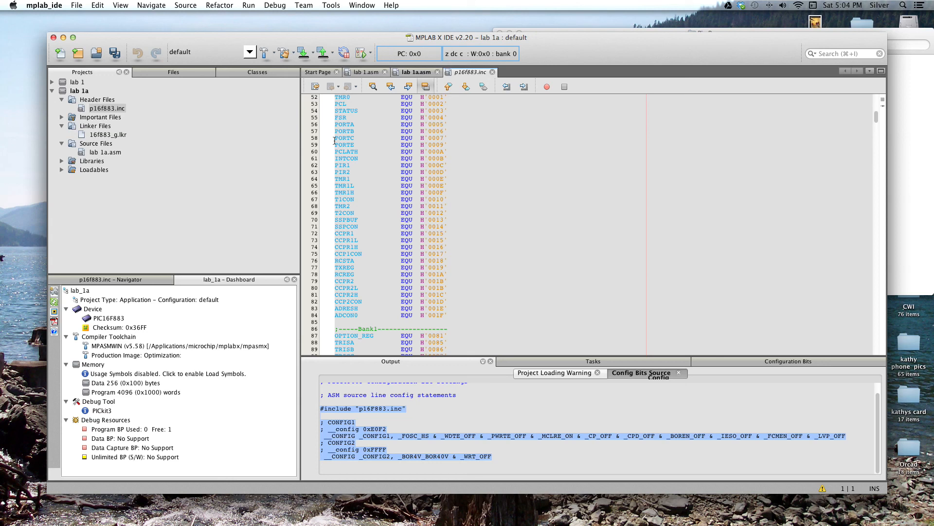
{"action": "scroll", "coordinate": [355, 307], "scroll_direction": "down", "scroll_amount": 7}
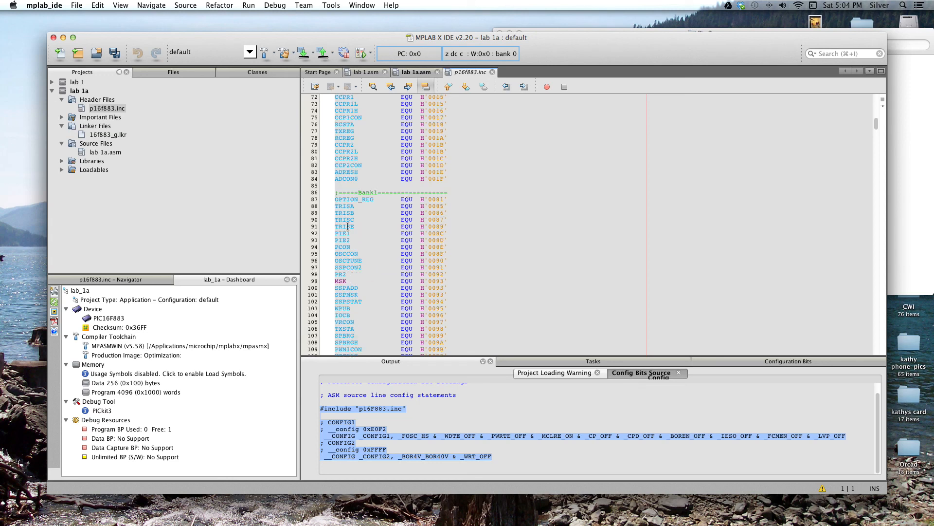
{"action": "scroll", "coordinate": [350, 226], "scroll_direction": "down", "scroll_amount": 9}
{"action": "scroll", "coordinate": [349, 227], "scroll_direction": "down", "scroll_amount": 9}
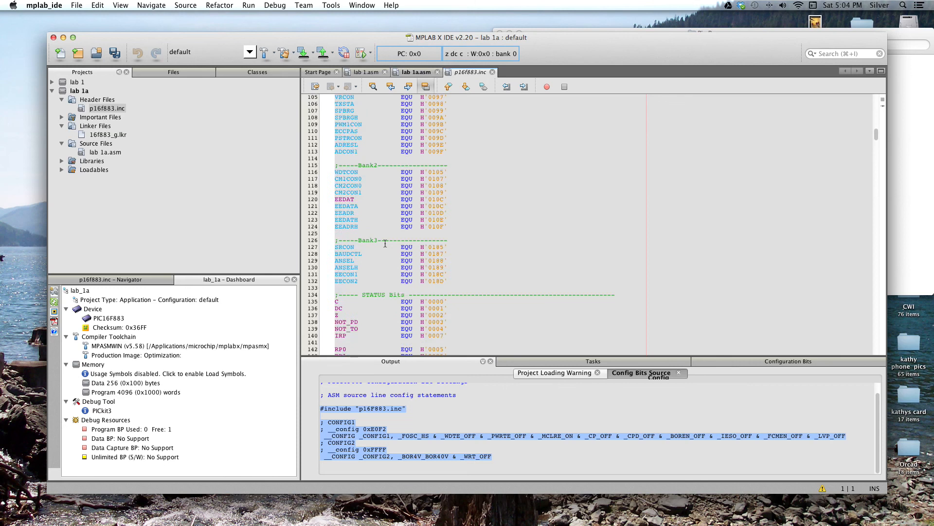
{"action": "scroll", "coordinate": [385, 243], "scroll_direction": "down", "scroll_amount": 2}
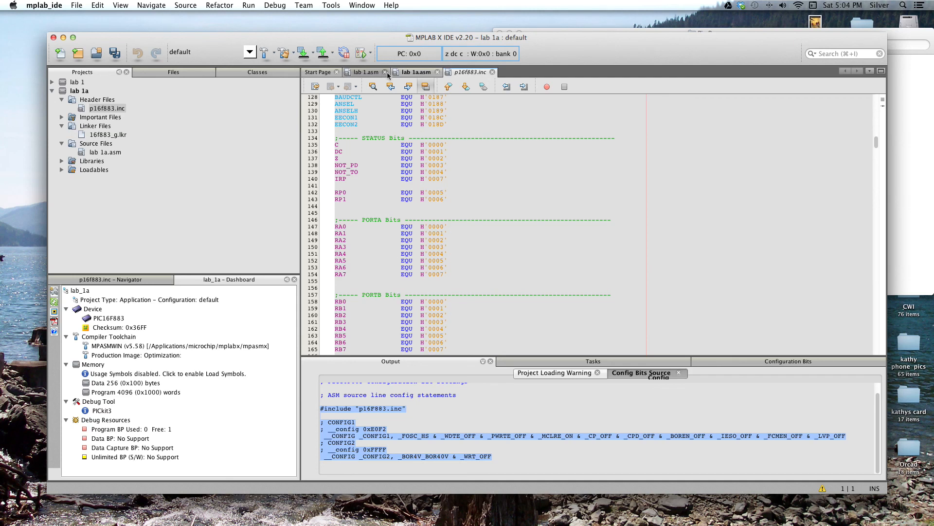
- Return to lab 1a.asm and place the cursor on line 12 below the configuration statements
{"action": "left_click", "coordinate": [415, 72]}
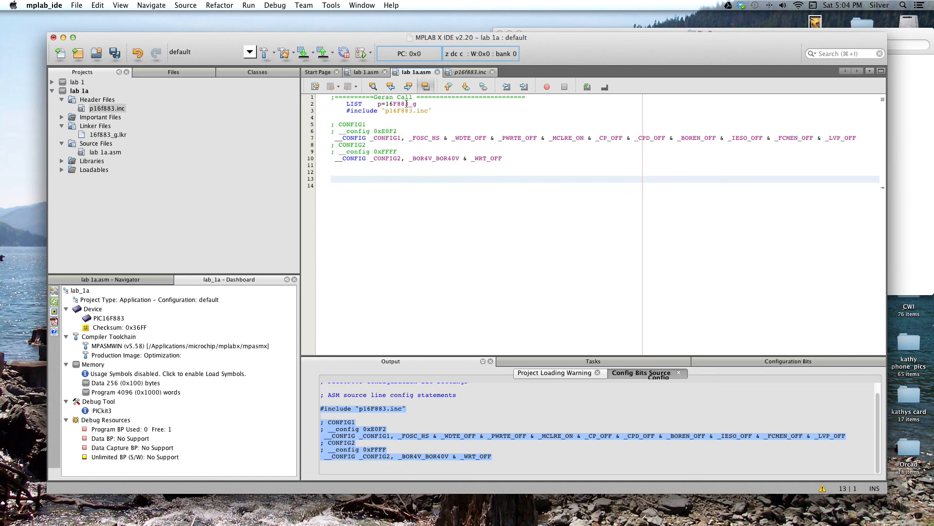
{"action": "left_click", "coordinate": [332, 167]}
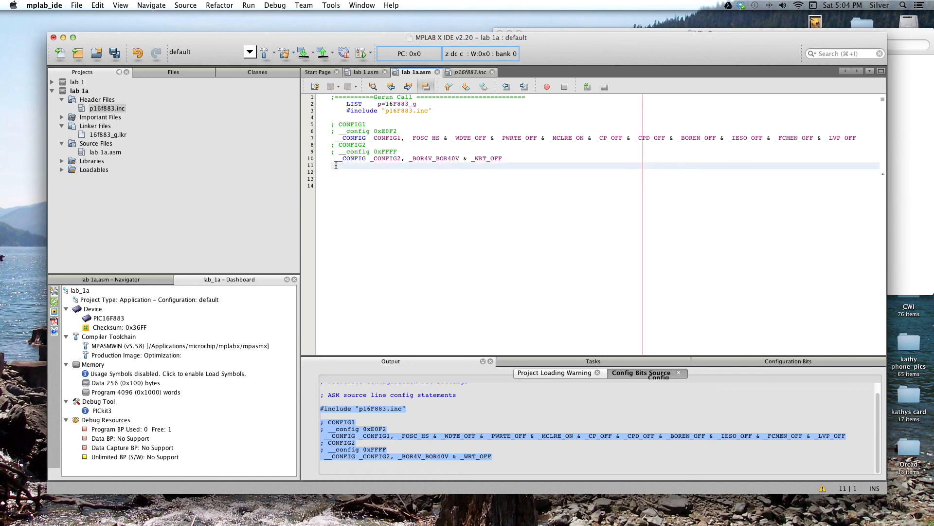
{"action": "left_click", "coordinate": [331, 173]}
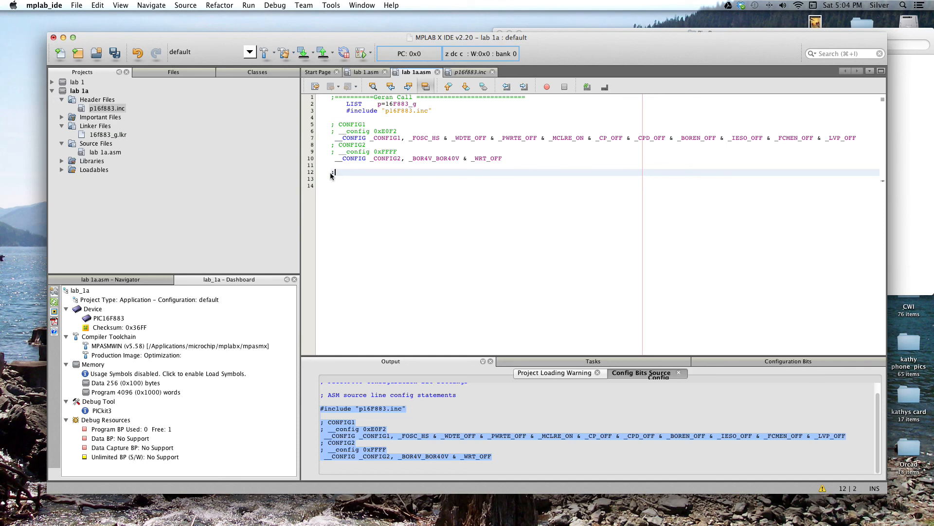
{"action": "type", "text": ";-"}
{"action": "key", "text": "BackSpace"}
{"action": "key", "text": "BackSpace"}
{"action": "key", "text": "BackSpace"}
{"action": "key", "text": "BackSpace"}
{"action": "key", "text": "BackSpace"}
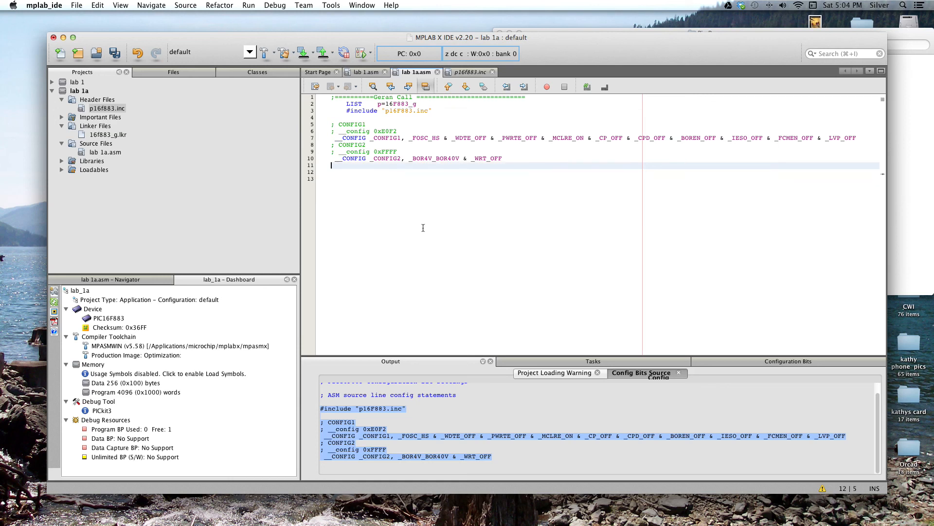
- Add the comment ";--- Test program setup-------" on line 12 of lab 1a.asm, with a blank line below it
{"action": "key", "text": "Return"}
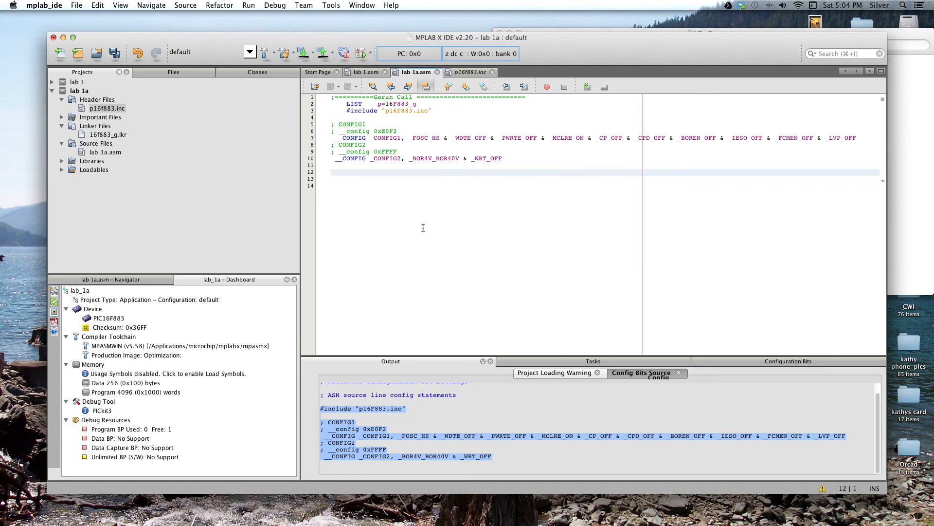
{"action": "type", "text": "Test program setup-------"}
{"action": "key", "text": "Return"}
{"action": "key", "text": "Return"}
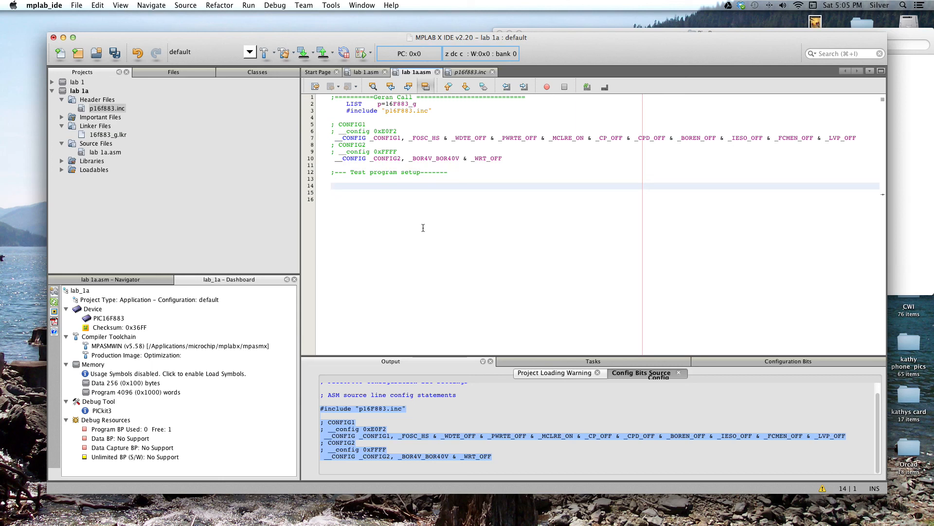
- Add the section comment ";---- # DEFINE THE PORT NAMES" followed by a row of dashes on line 14 of lab 1a.asm
{"action": "type", "text": ";----"}
{"action": "type", "text": "# de"}
{"action": "key", "text": "BackSpace"}
{"action": "key", "text": "BackSpace"}
{"action": "type", "text": "DEFINE"}
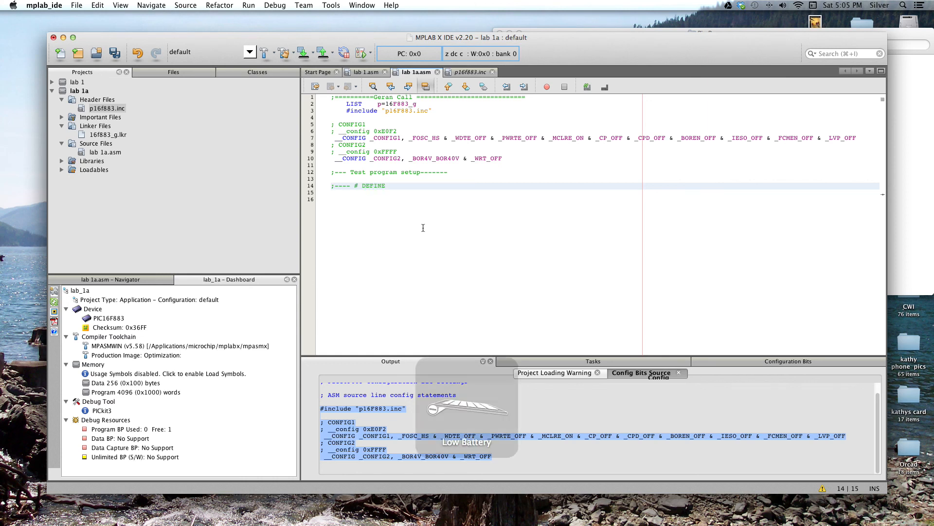
{"action": "type", "text": " THE PORT N"}
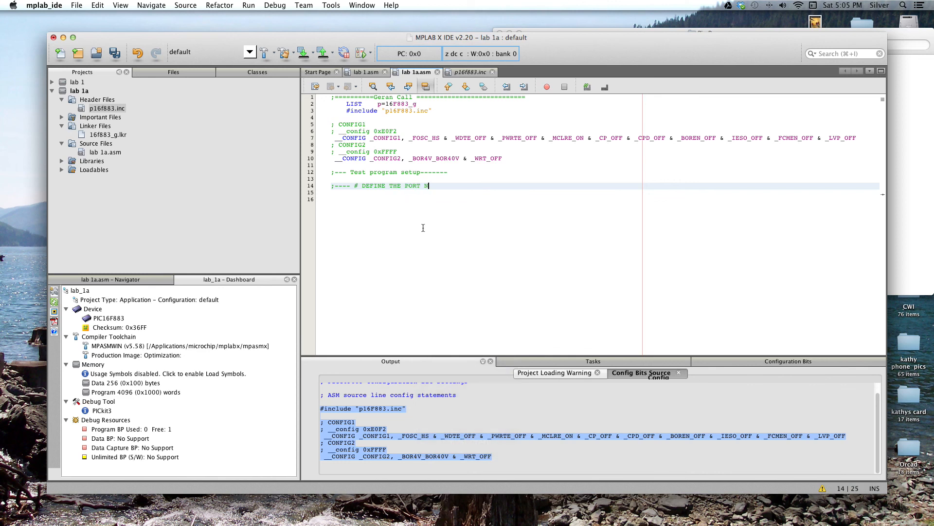
{"action": "type", "text": "AMES -----------------------"}
- Leave blank lines below the port names comment and add ";---- END DEFINE" on line 20, its dashes ending level with line 14's
{"action": "key", "text": "Return"}
{"action": "key", "text": "Return"}
{"action": "key", "text": "Return"}
{"action": "key", "text": "Down"}
{"action": "key", "text": "Return"}
{"action": "key", "text": "Return"}
{"action": "key", "text": "Return"}
{"action": "key", "text": "Return"}
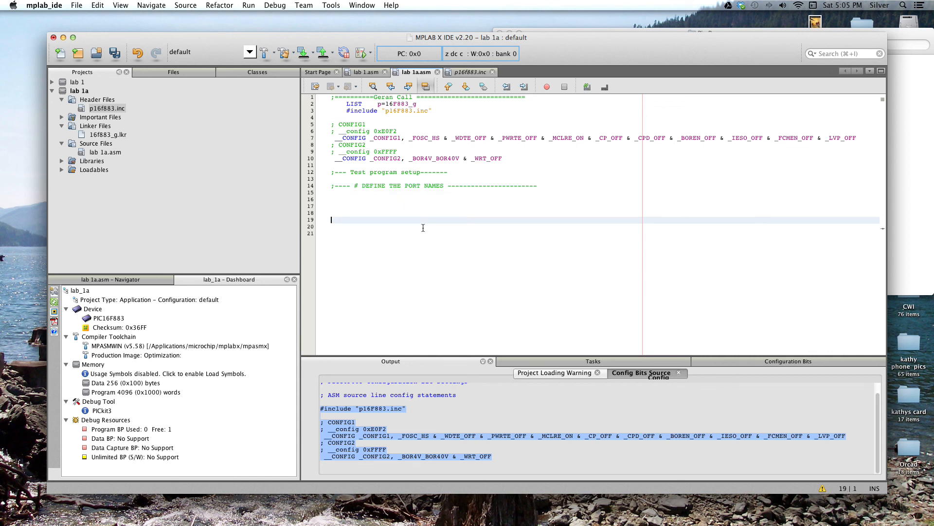
{"action": "key", "text": "Up"}
{"action": "key", "text": "BackSpace"}
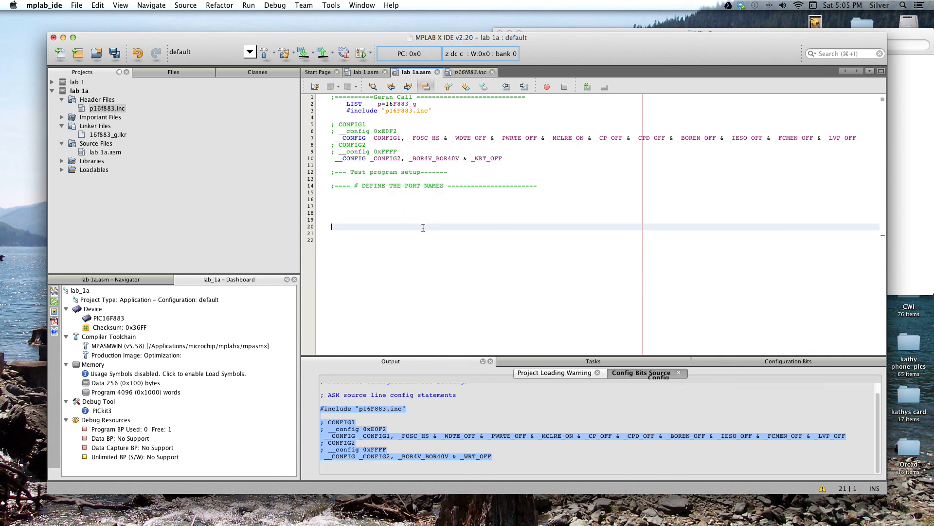
{"action": "type", "text": ";---- END DEFINE -----------------------------------------------------"}
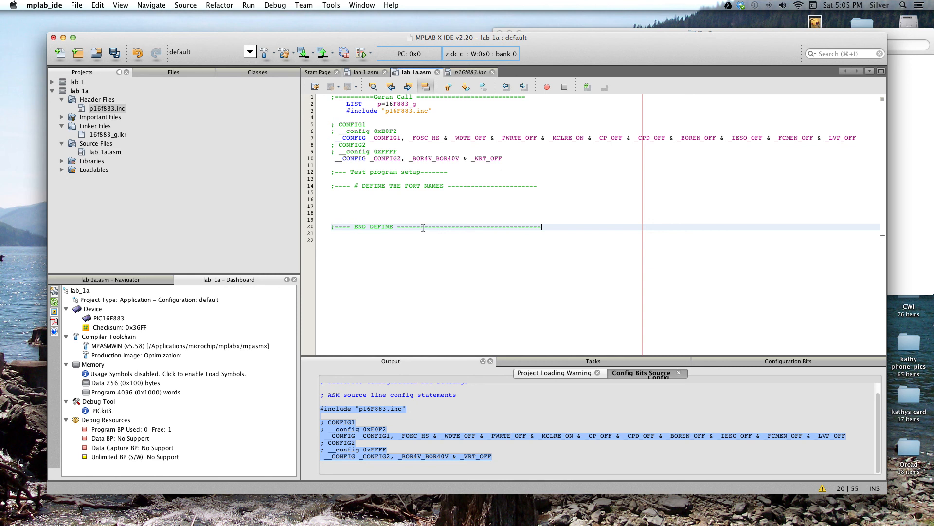
{"action": "key", "text": "BackSpace"}
- Lengthen the dashes after "Test program setup" on line 12 and the equals signs on line 1 to line up with the other comment rows
{"action": "left_click", "coordinate": [454, 174]}
{"action": "type", "text": "---------------------------"}
{"action": "left_click", "coordinate": [527, 97]}
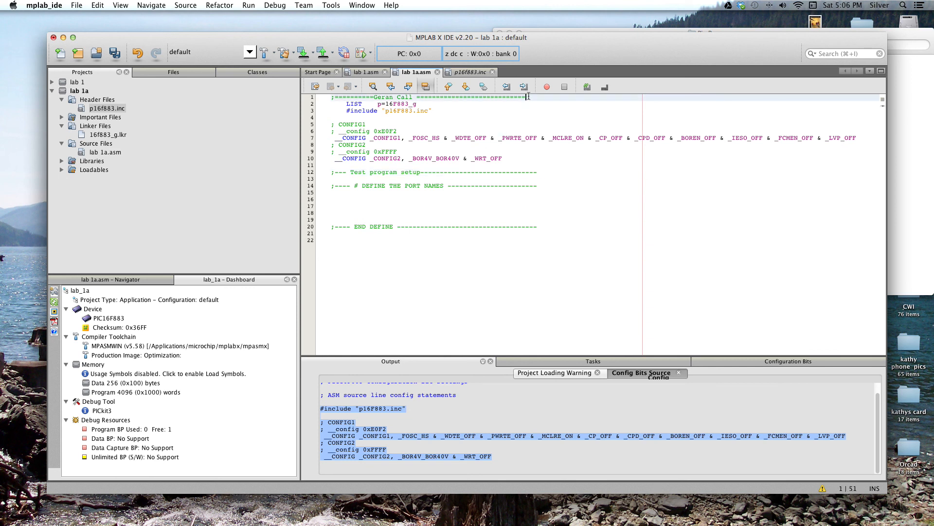
{"action": "type", "text": "=="}
{"action": "key", "text": "BackSpace"}
{"action": "type", "text": "="}
{"action": "key", "text": "BackSpace"}
{"action": "key", "text": "BackSpace"}
{"action": "left_click", "coordinate": [441, 219]}
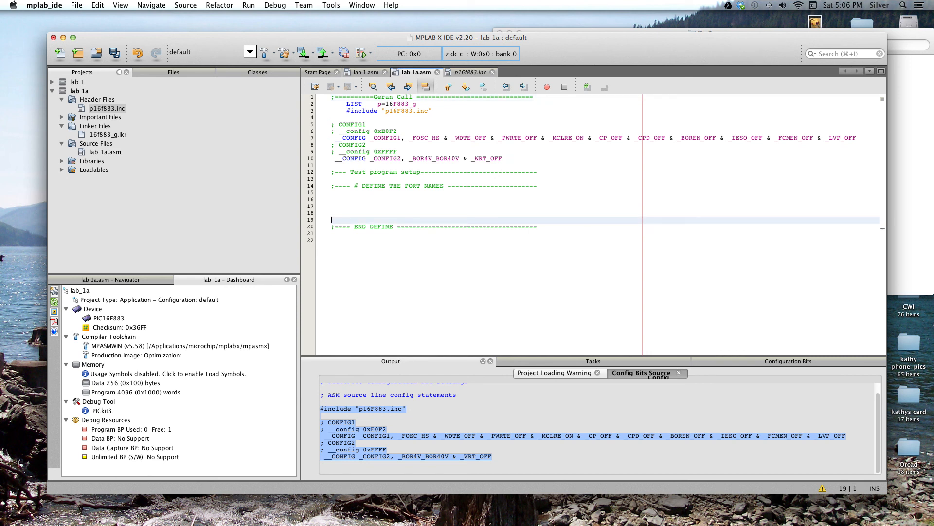